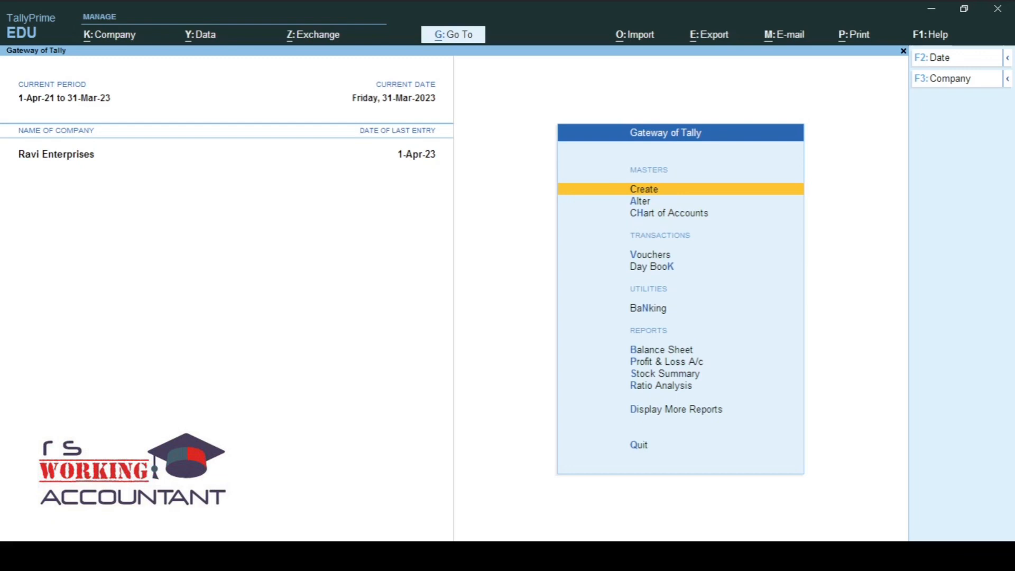
Open the existing Commision Charges ledger for alteration.
{"action": "key", "text": "Down"}
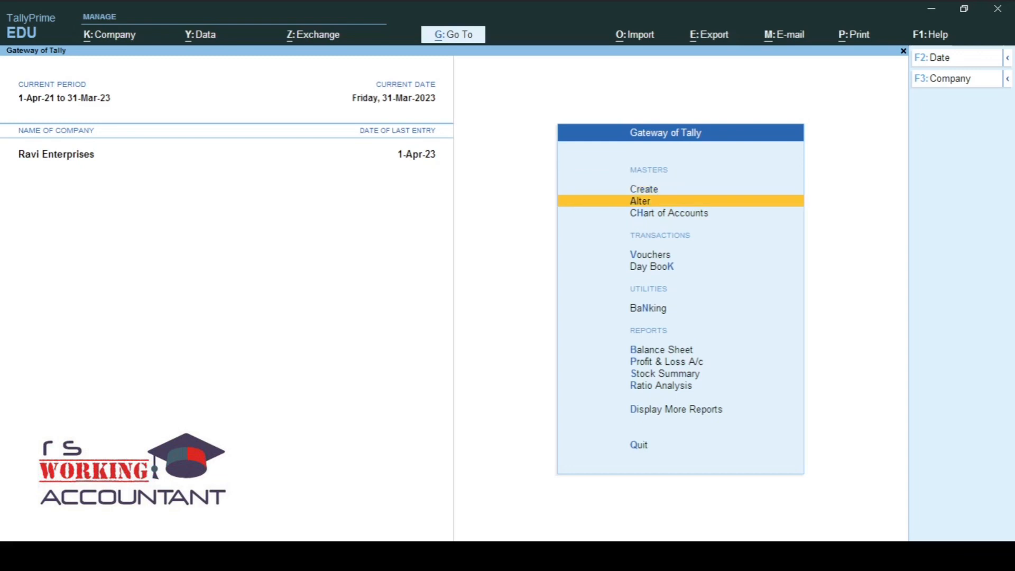
{"action": "key", "text": "Return"}
{"action": "key", "text": "Down"}
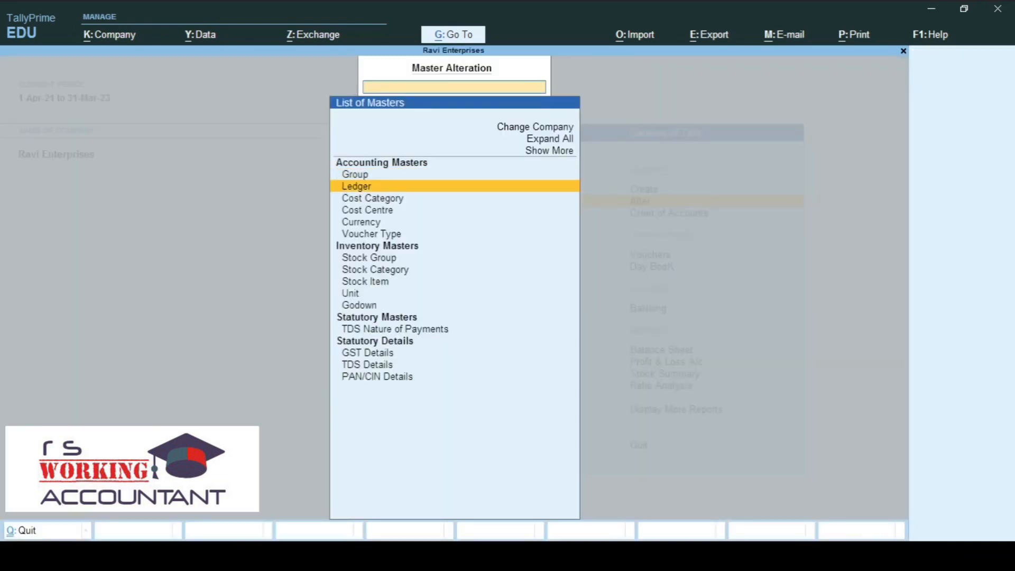
{"action": "key", "text": "Return"}
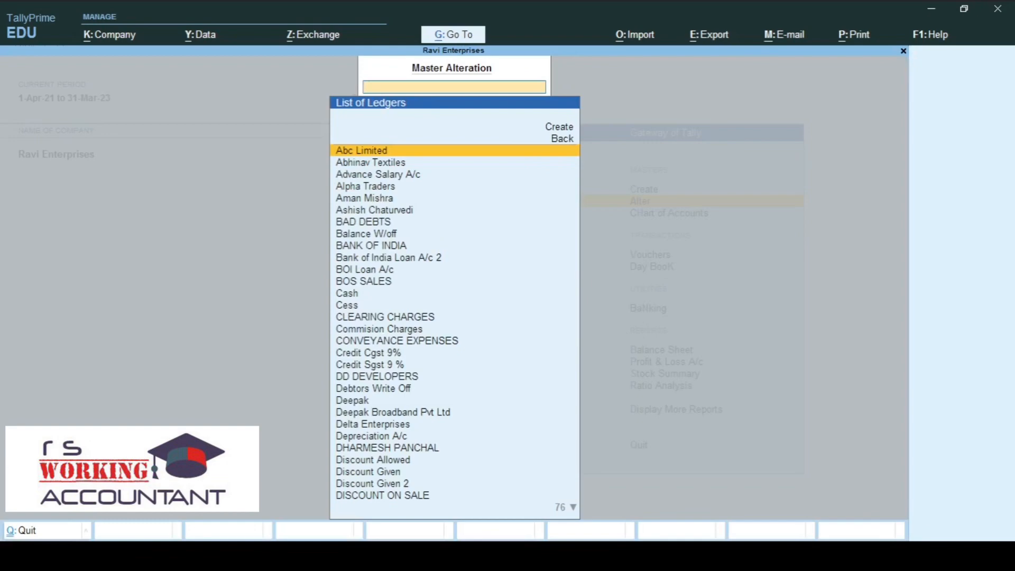
{"action": "type", "text": "Comm"}
{"action": "key", "text": "Return"}
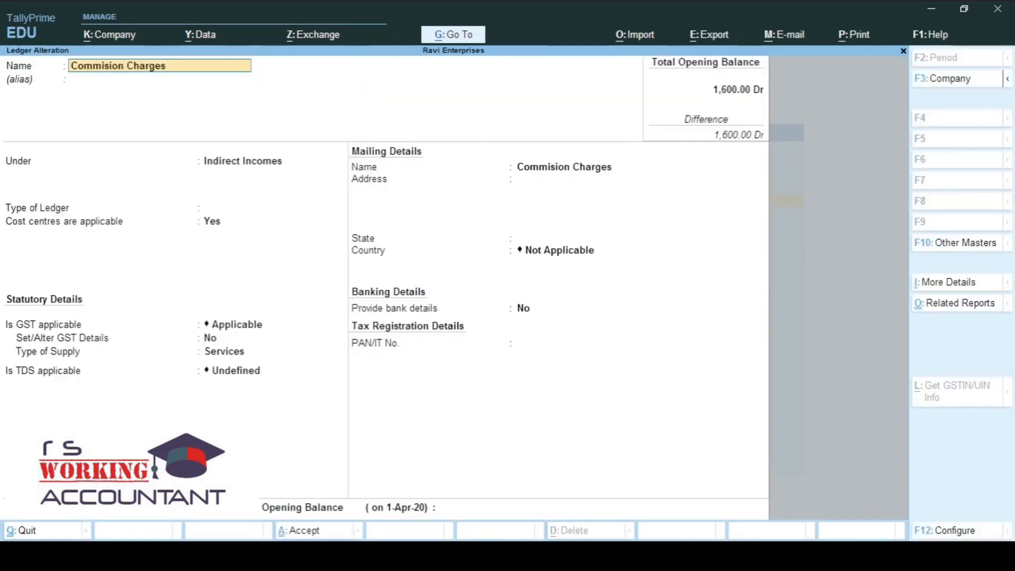
Check the ledger's group and type of ledger, and return to the Gateway of Tally without saving.
{"action": "key", "text": "Return"}
{"action": "key", "text": "Return"}
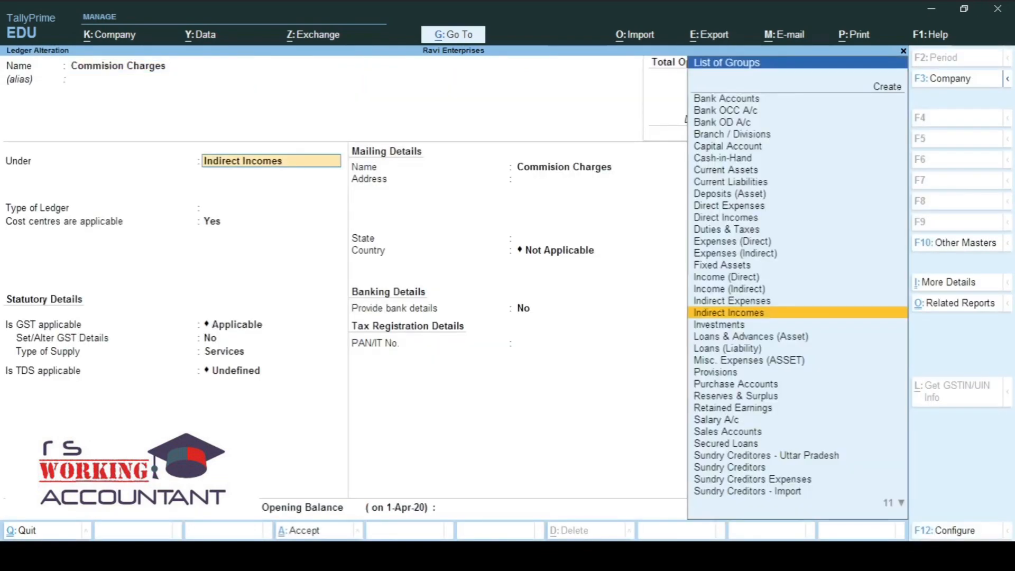
{"action": "key", "text": "Return"}
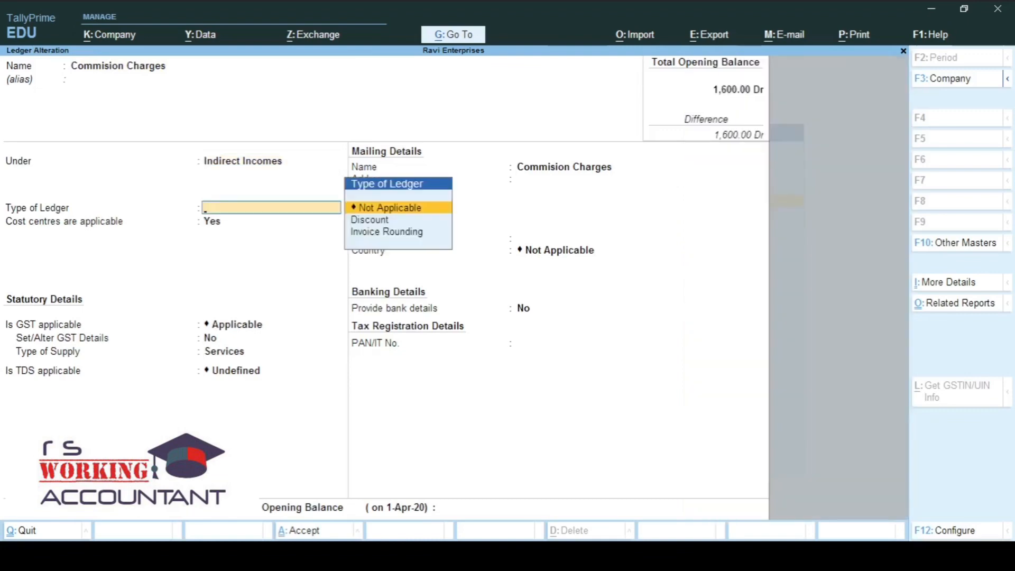
{"action": "key", "text": "Return"}
{"action": "key", "text": "Return"}
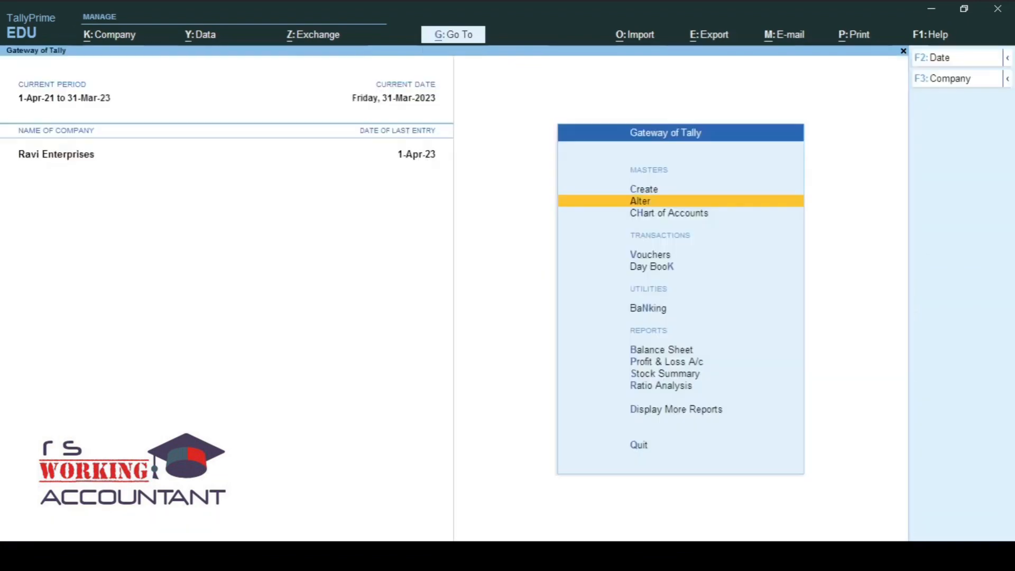
{"action": "key", "text": "Escape"}
{"action": "key", "text": "Escape"}
{"action": "key", "text": "Escape"}
{"action": "key", "text": "Escape"}
Display the ledger vouchers report for Commision Charges with the period starting 1-4-21.
{"action": "type", "text": "dal"}
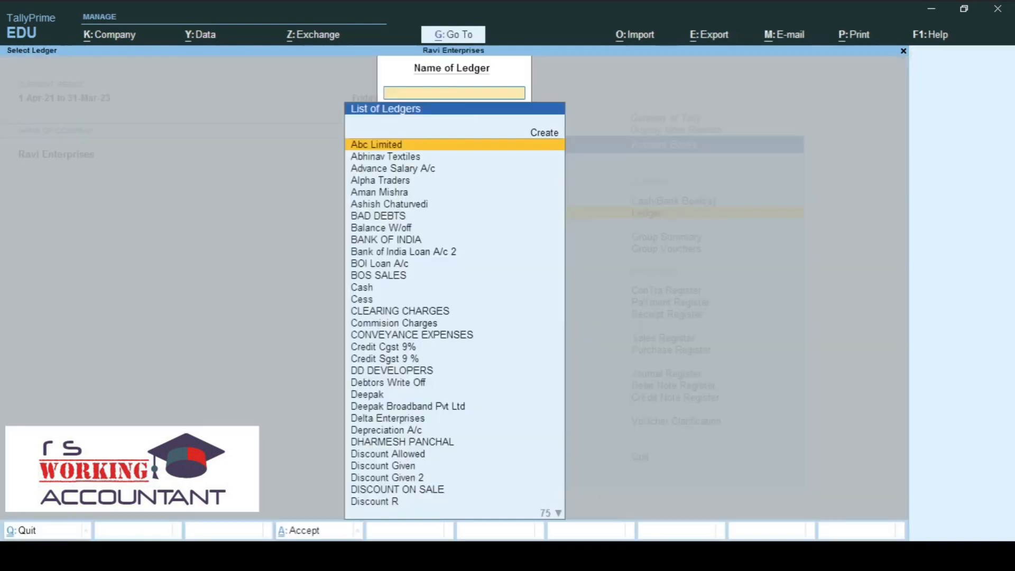
{"action": "type", "text": "Commis"}
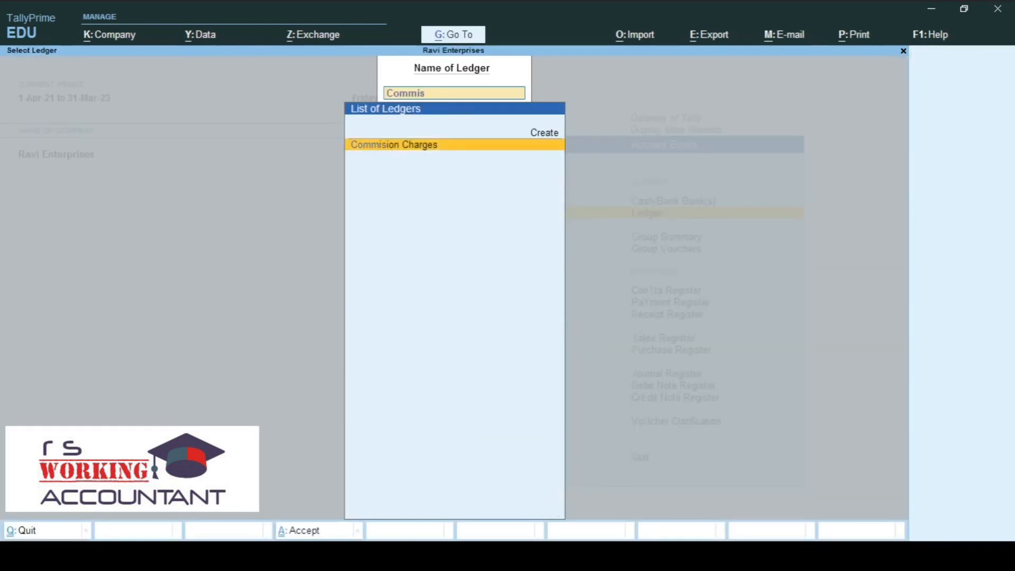
{"action": "key", "text": "Return"}
{"action": "key", "text": "F2"}
{"action": "type", "text": "1-4-21"}
{"action": "key", "text": "Return"}
{"action": "key", "text": "Return"}
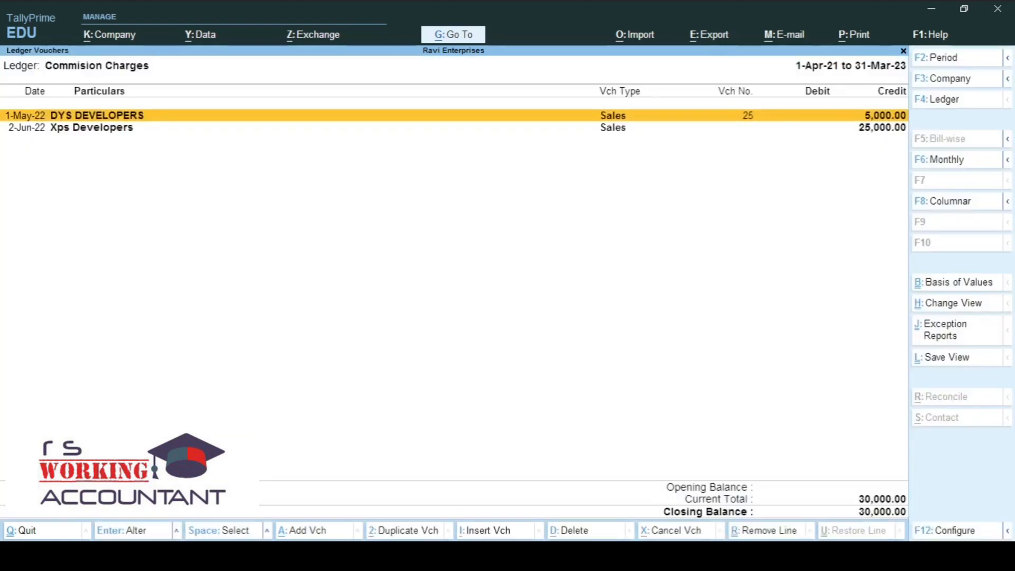
Open the 2-Jun-22 Xps Developers sales voucher and accept its dispatch and party details unchanged.
{"action": "key", "text": "Down"}
{"action": "key", "text": "Up"}
{"action": "key", "text": "Down"}
{"action": "key", "text": "Return"}
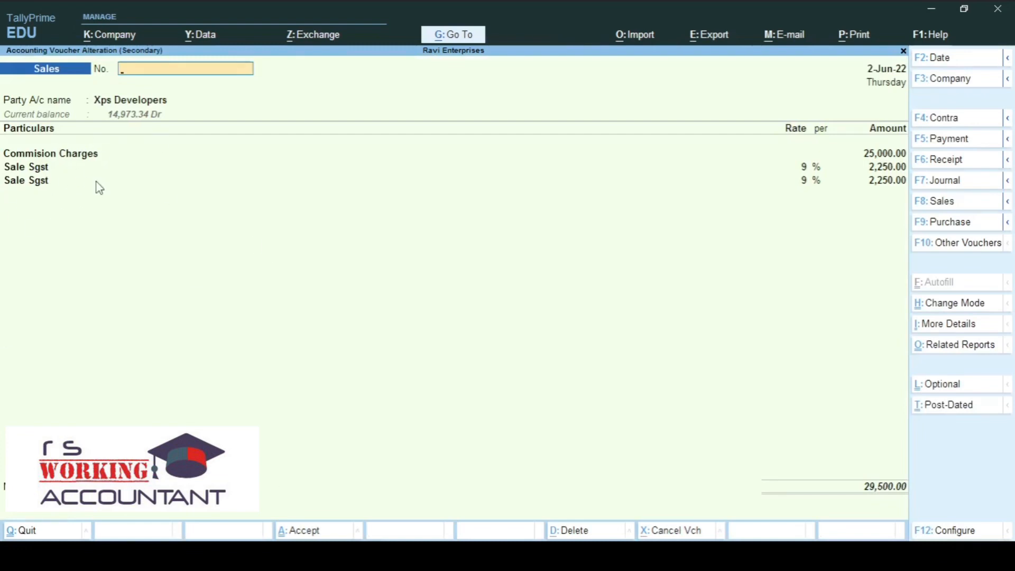
{"action": "key", "text": "Return"}
{"action": "key", "text": "Return"}
{"action": "key", "text": "Return"}
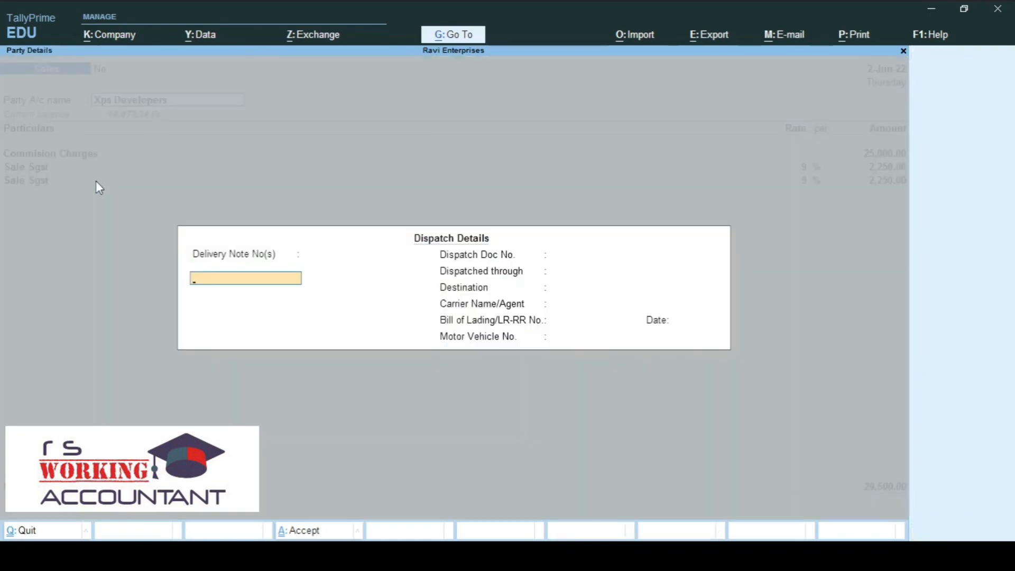
{"action": "key", "text": "ctrl+a"}
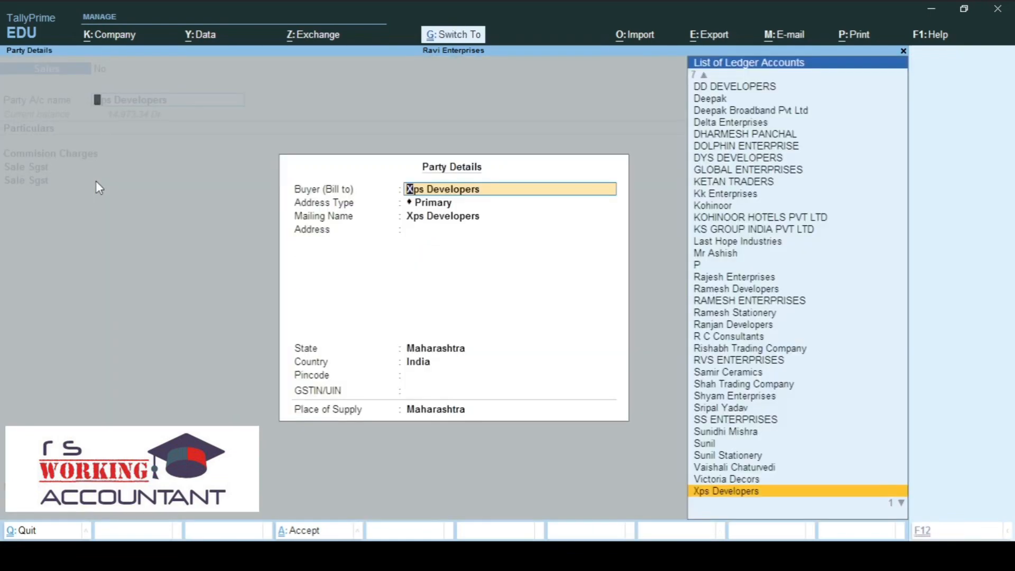
{"action": "key", "text": "ctrl+a"}
Open the Commision Charges ledger master from the voucher and go through its fields to the statutory details.
{"action": "key", "text": "ctrl+Return"}
{"action": "key", "text": "Return"}
{"action": "key", "text": "Return"}
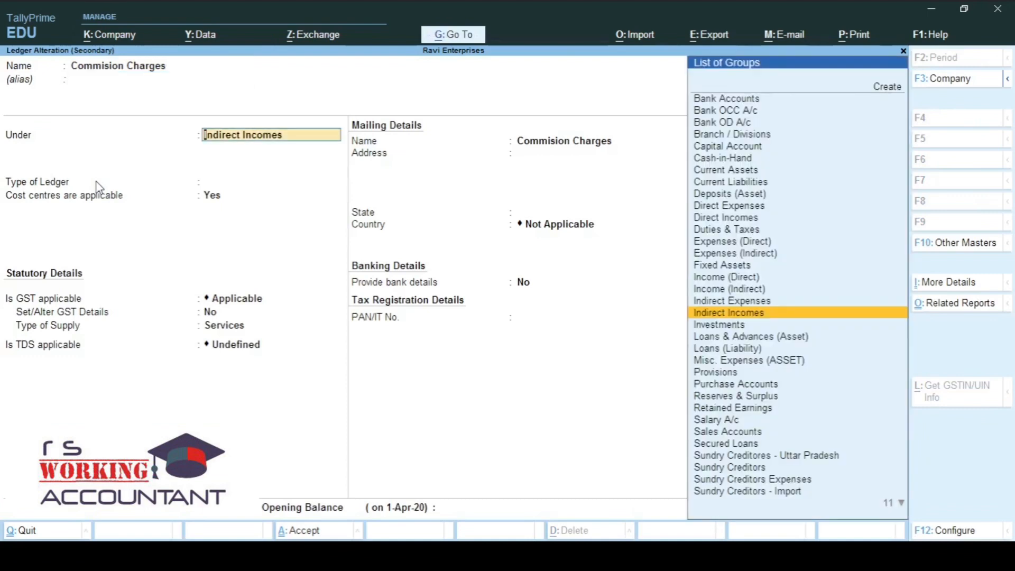
{"action": "key", "text": "Return"}
{"action": "key", "text": "Return"}
{"action": "key", "text": "Return"}
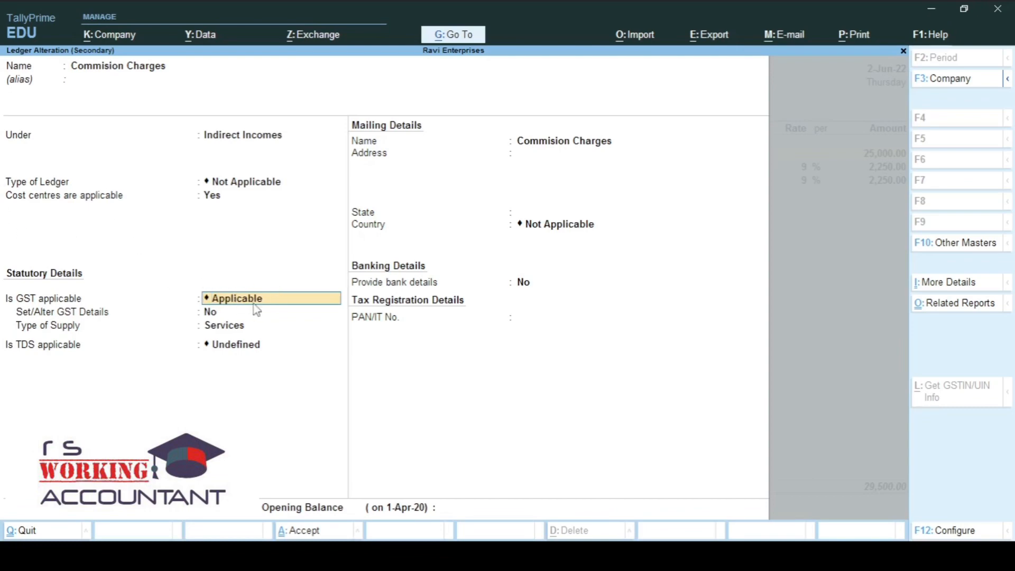
Set Set/Alter GST Details to Yes and examine the ledger's HSN/SAC and tax rate details.
{"action": "key", "text": "Return"}
{"action": "key", "text": "y"}
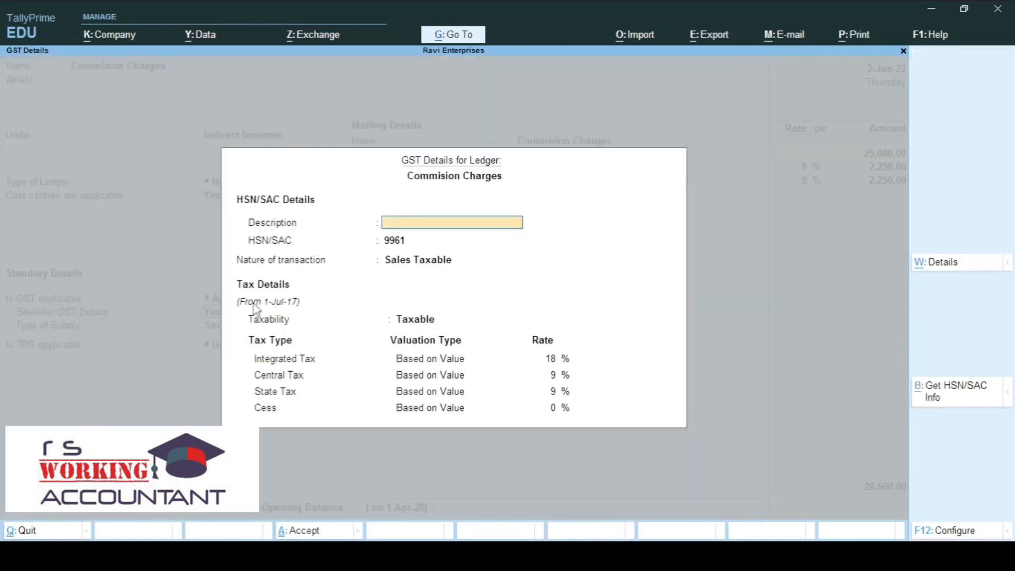
{"action": "key", "text": "Escape"}
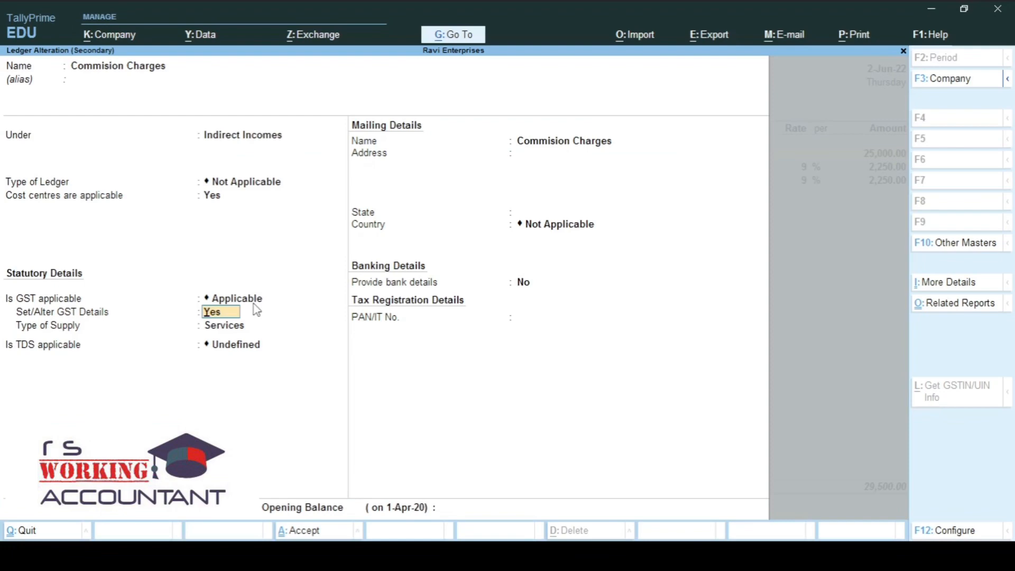
{"action": "key", "text": "Return"}
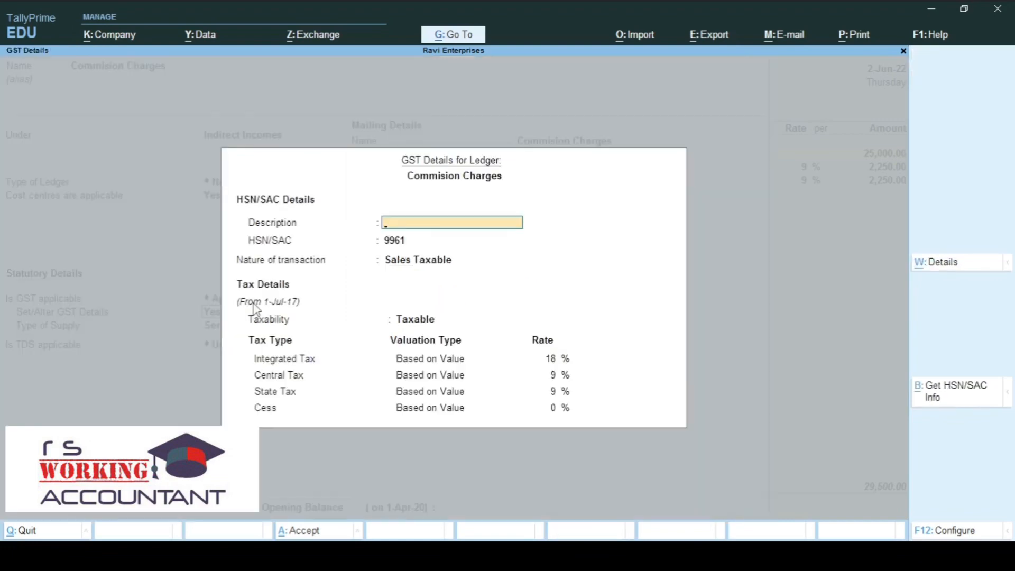
{"action": "key", "text": "Escape"}
{"action": "key", "text": "Return"}
{"action": "key", "text": "Escape"}
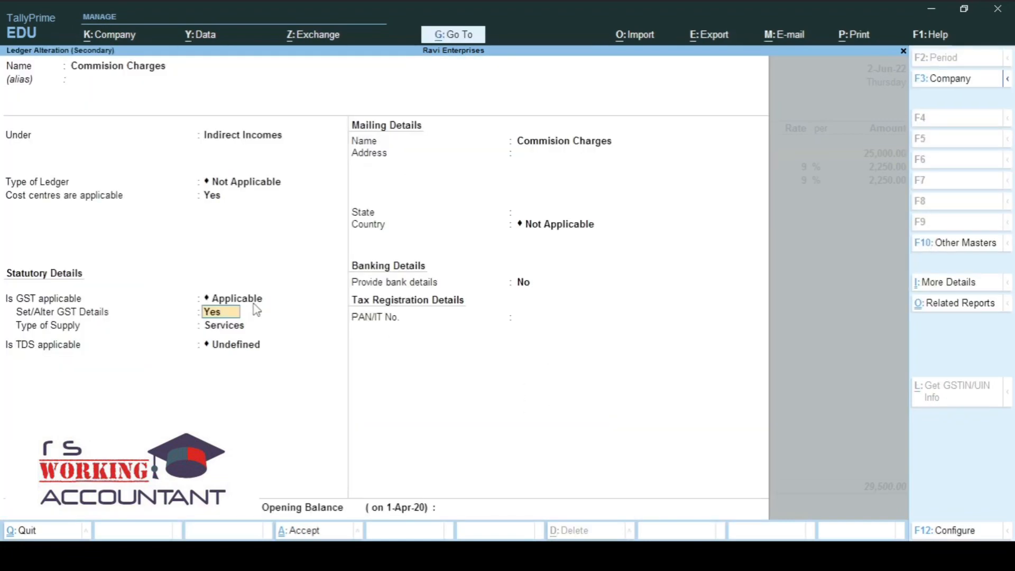
Check the ledger's type of supply, and leave the ledger, voucher and report for the Gateway of Tally without saving.
{"action": "key", "text": "Down"}
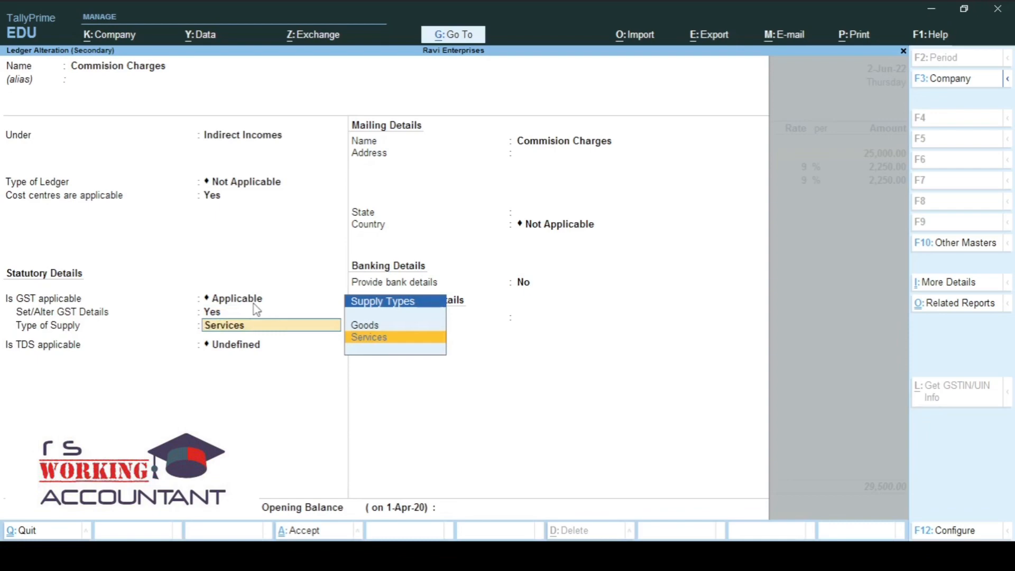
{"action": "key", "text": "BackSpace"}
{"action": "key", "text": "Escape"}
{"action": "key", "text": "Escape"}
{"action": "key", "text": "Escape"}
{"action": "key", "text": "Return"}
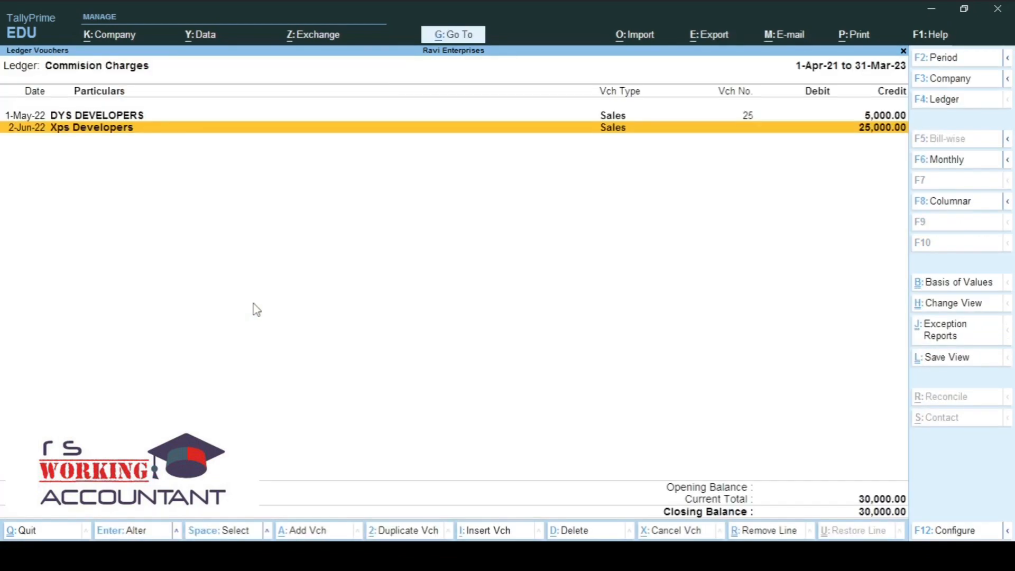
{"action": "key", "text": "Escape"}
{"action": "key", "text": "Escape"}
{"action": "key", "text": "Escape"}
{"action": "key", "text": "Escape"}
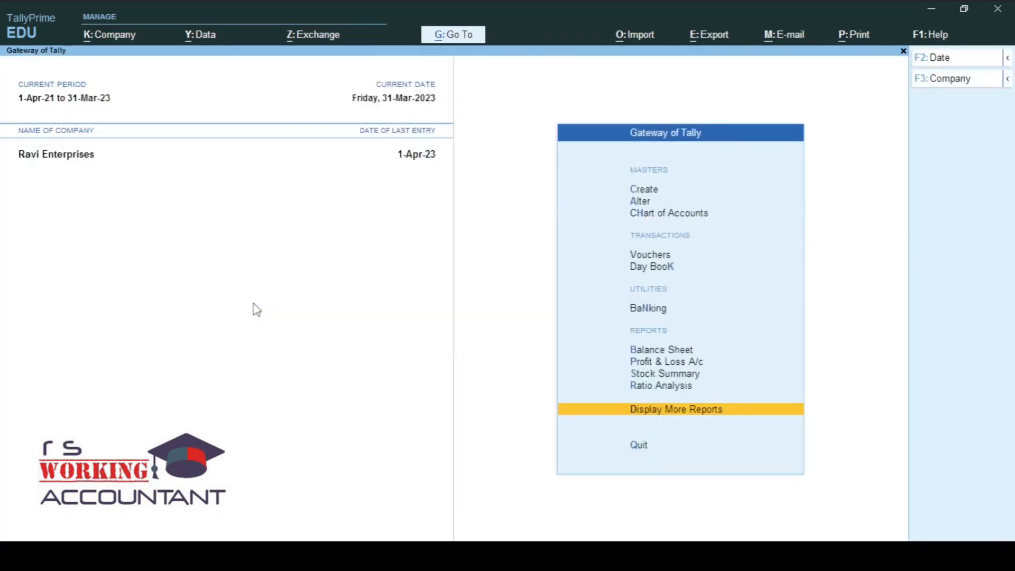
{"action": "key", "text": "Escape"}
{"action": "key", "text": "Escape"}
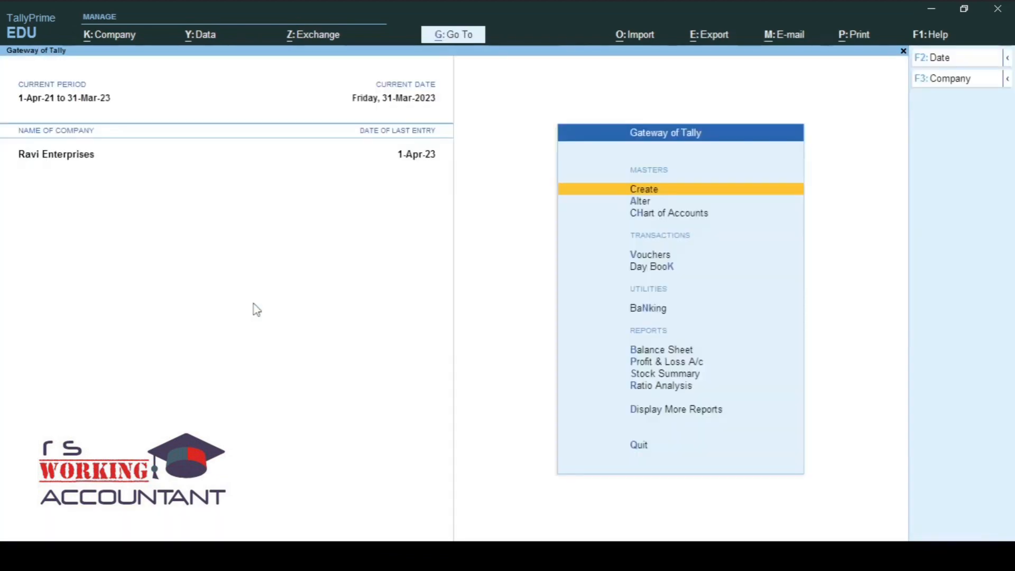
Start creating a new ledger named Commision Exp.
{"action": "key", "text": "Return"}
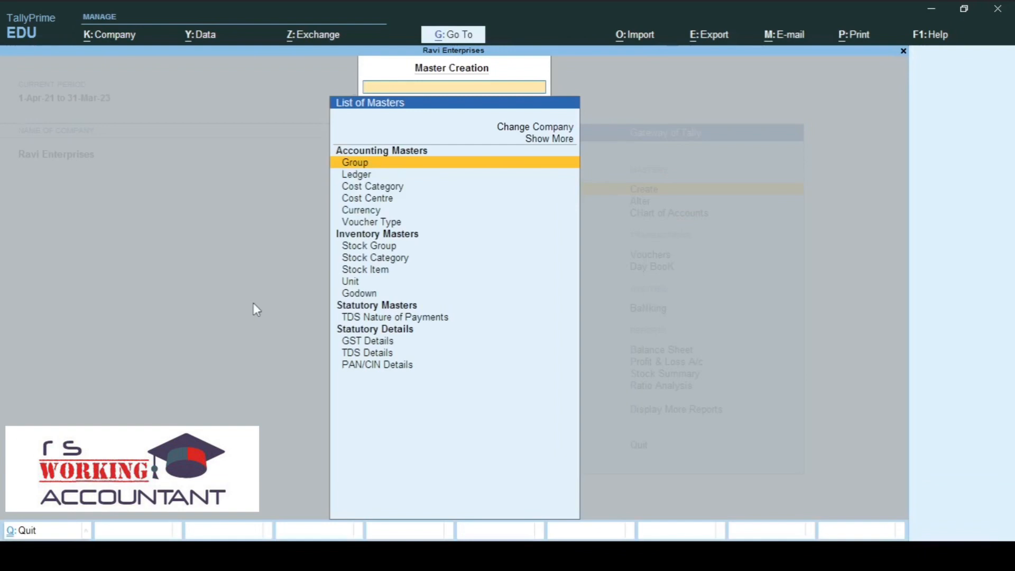
{"action": "key", "text": "Down"}
{"action": "key", "text": "Return"}
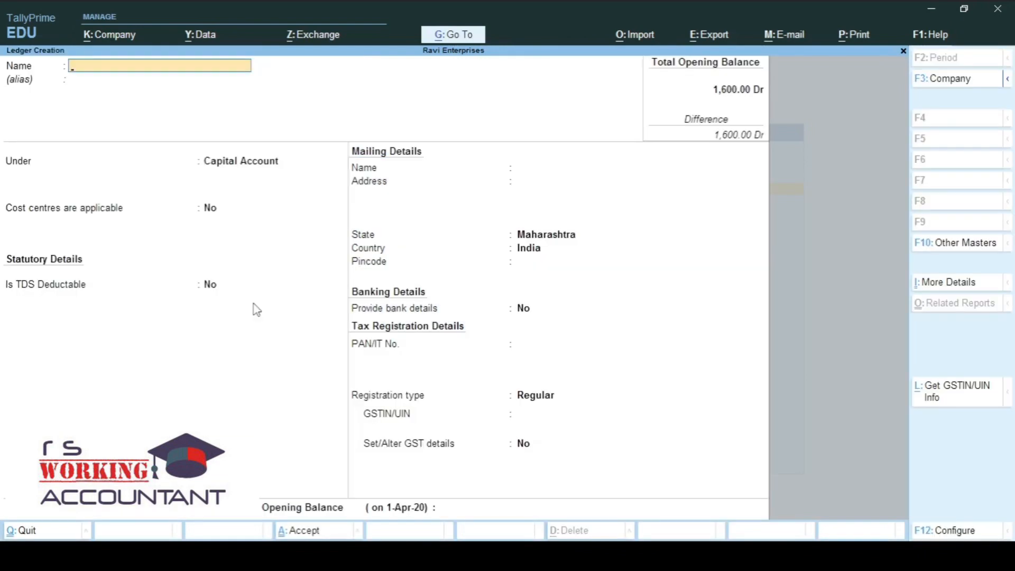
{"action": "type", "text": "Commision Exp"}
{"action": "key", "text": "Return"}
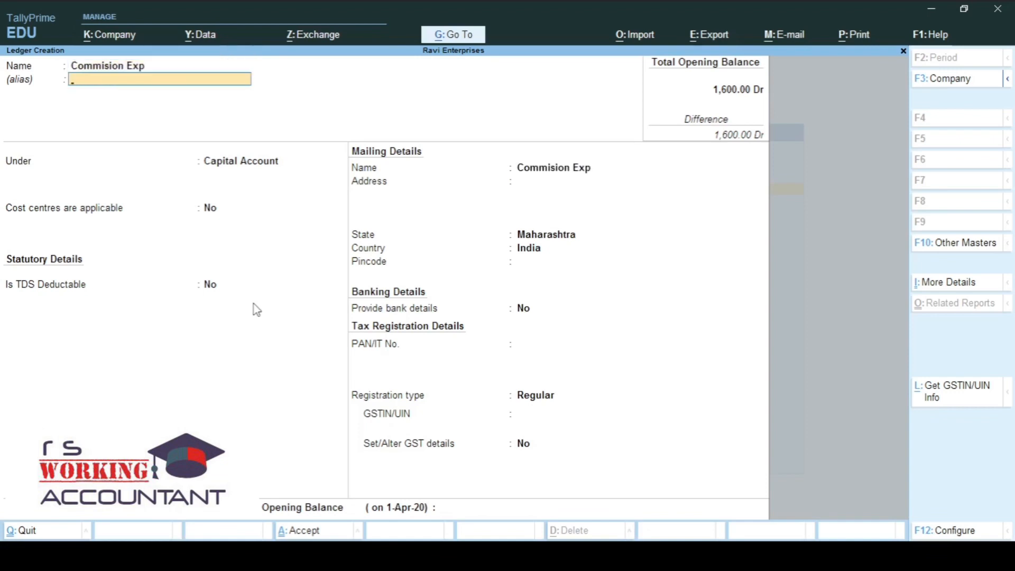
Leave the alias empty and place the Commision Exp ledger under the Indirect Expenses group.
{"action": "key", "text": "Return"}
{"action": "type", "text": "Ind"}
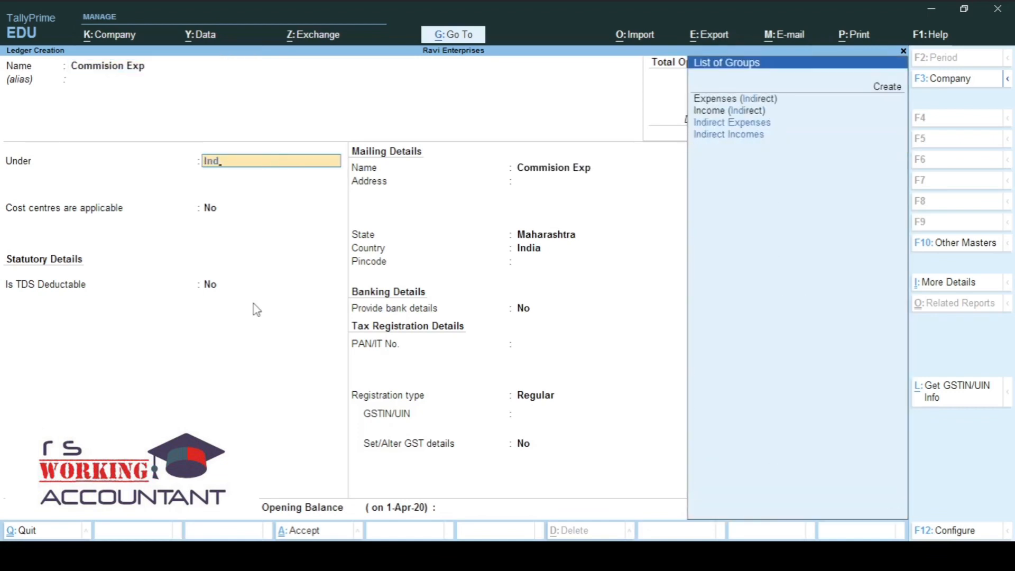
{"action": "key", "text": "Down"}
{"action": "key", "text": "Up"}
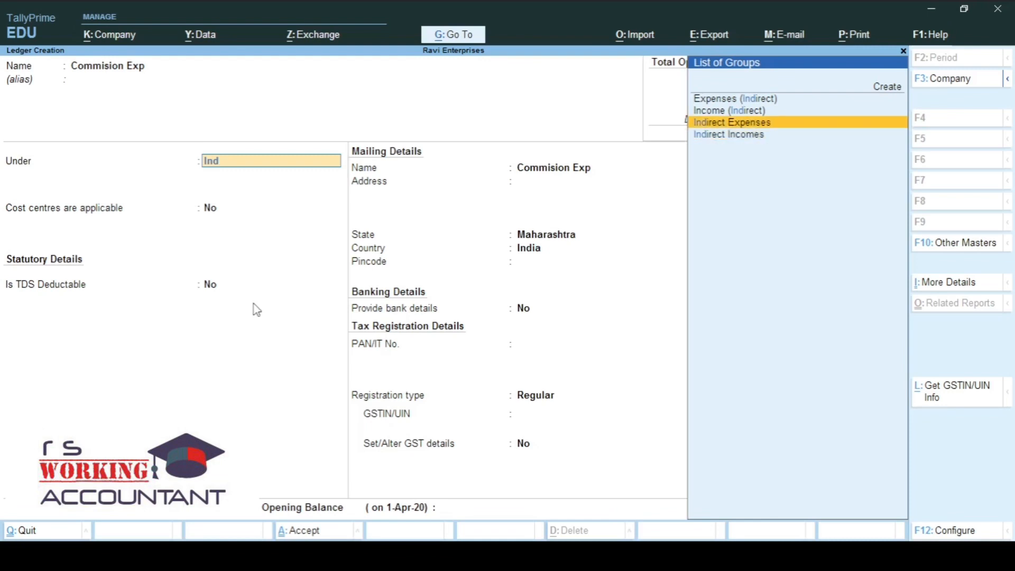
{"action": "key", "text": "Return"}
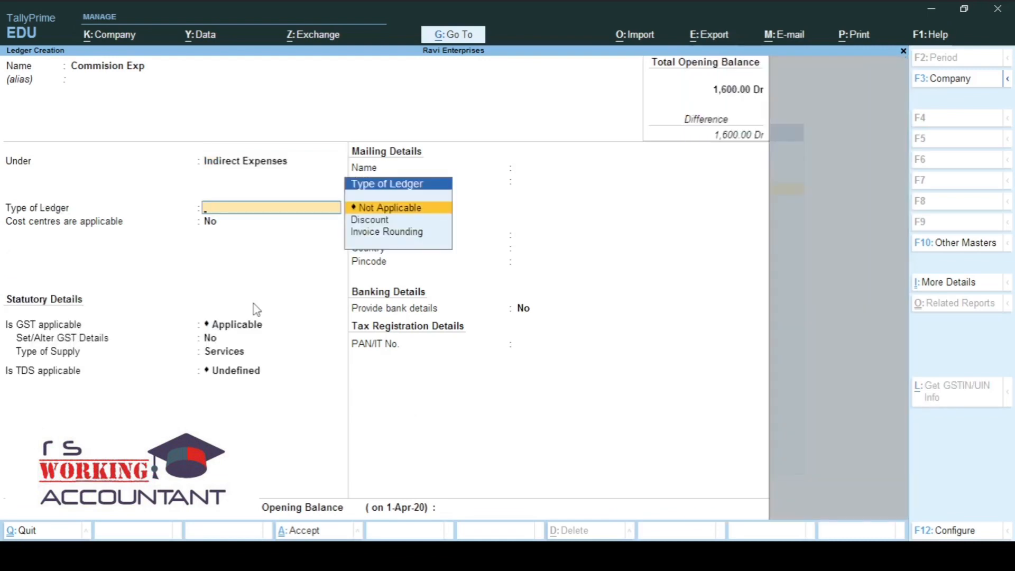
Set ledger type, GST applicability and assessable value inclusion to Not Applicable, keeping cost centres at No and TDS at Undefined.
{"action": "key", "text": "Return"}
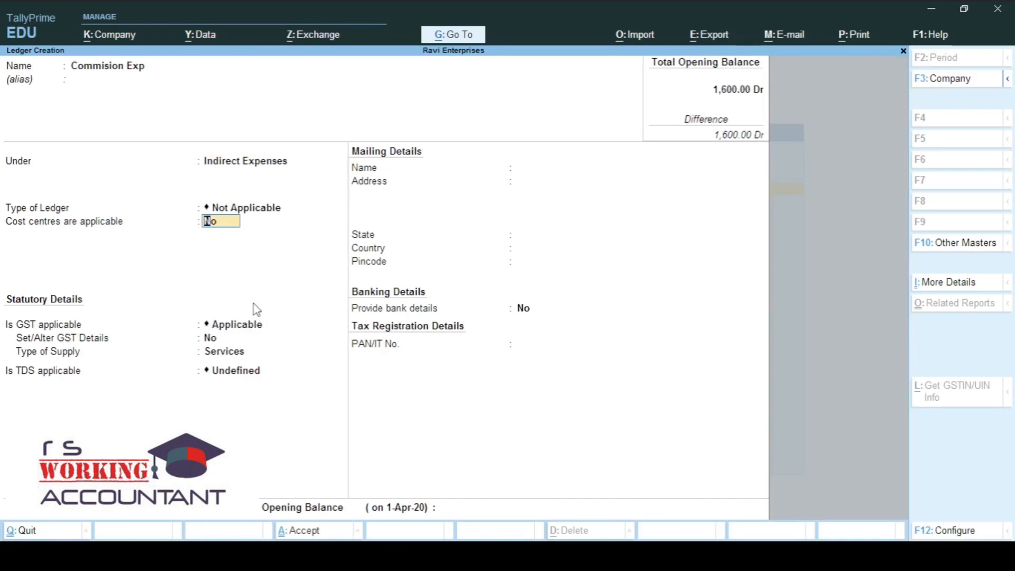
{"action": "key", "text": "Return"}
{"action": "key", "text": "Return"}
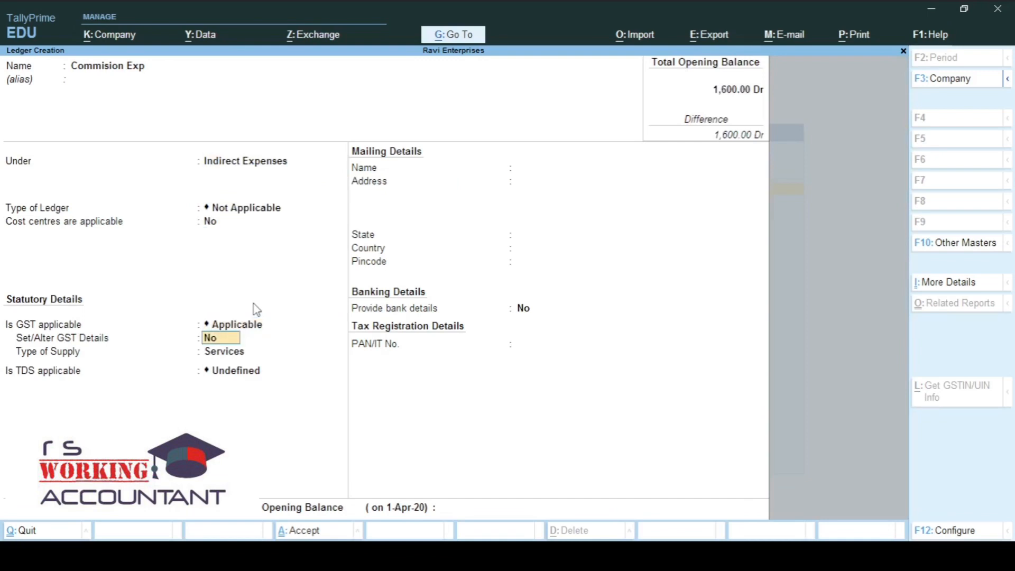
{"action": "key", "text": "BackSpace"}
{"action": "key", "text": "Down"}
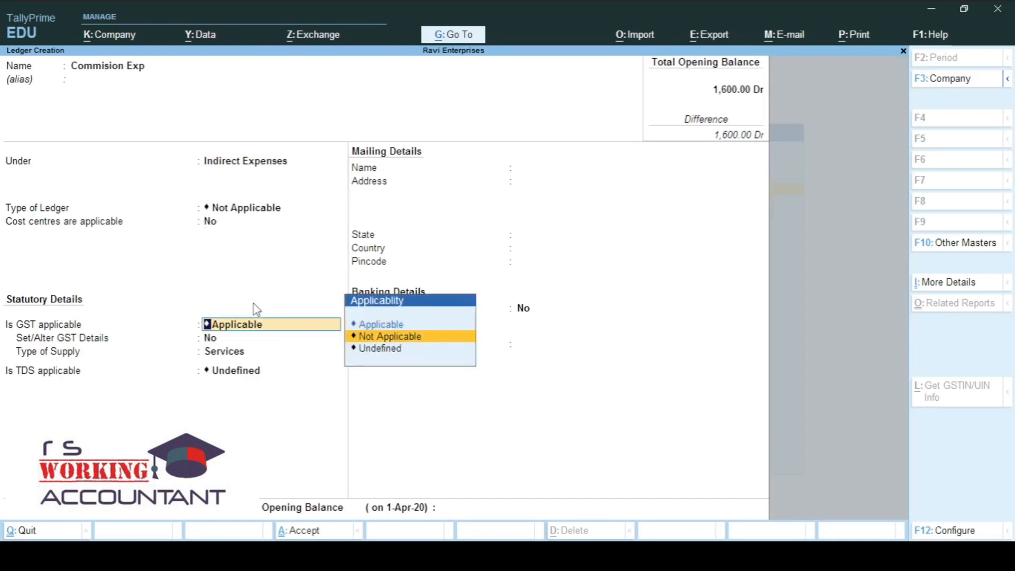
{"action": "key", "text": "Return"}
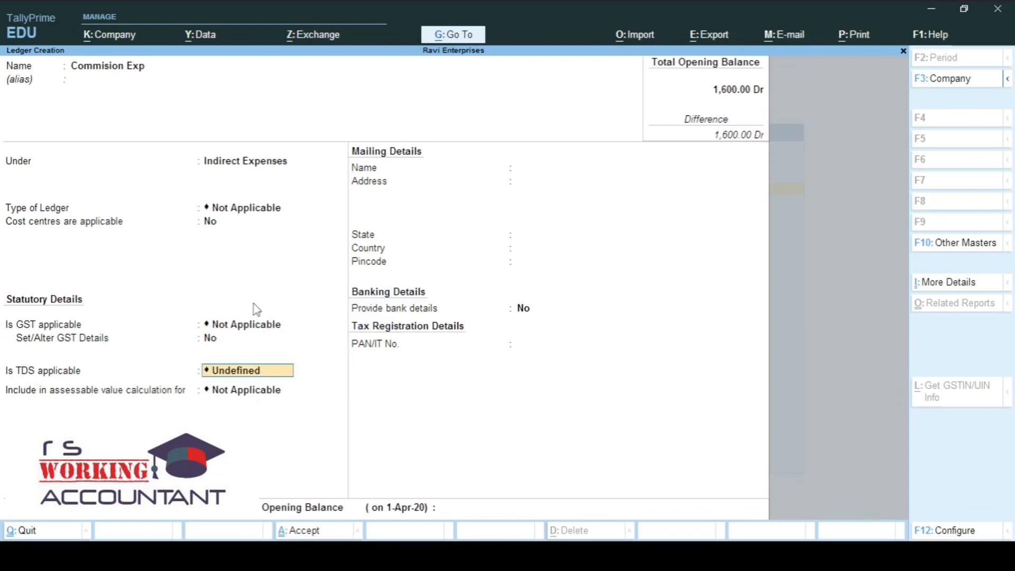
{"action": "key", "text": "Return"}
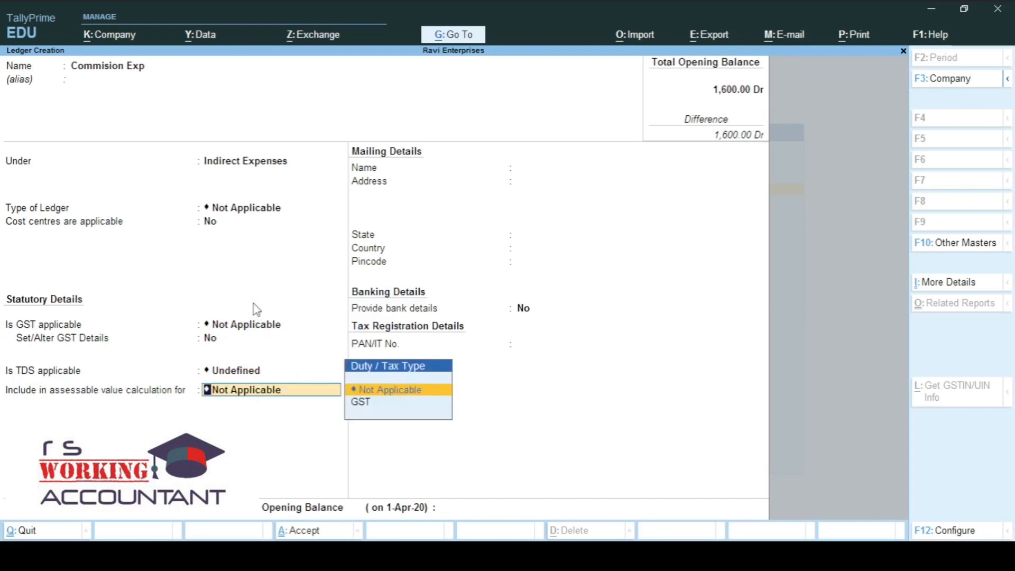
{"action": "key", "text": "Return"}
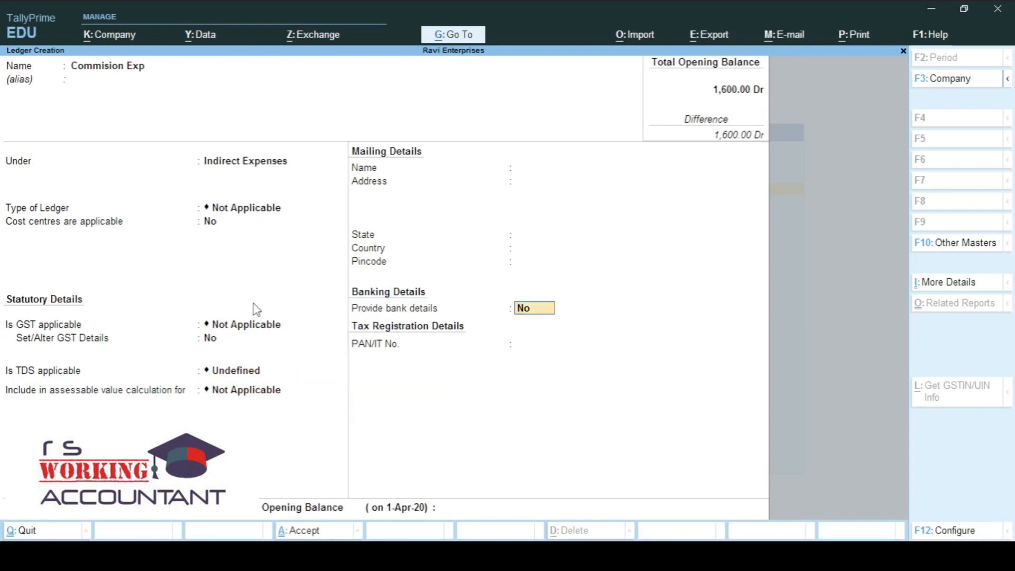
Keep bank details at No, leave the opening balance empty, and save the Commision Exp ledger, returning to the Gateway of Tally.
{"action": "key", "text": "Return"}
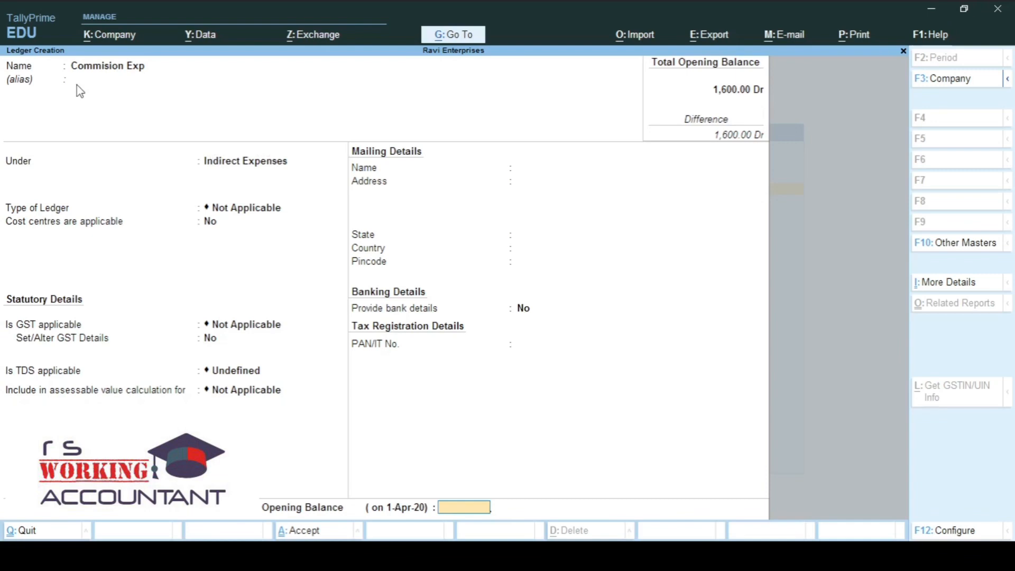
{"action": "key", "text": "Return"}
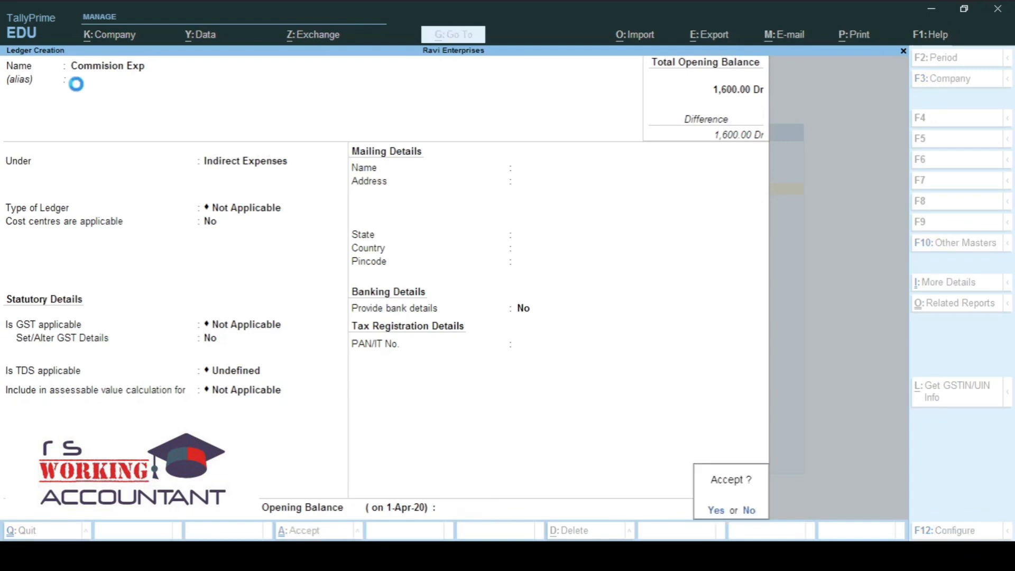
{"action": "key", "text": "Return"}
{"action": "key", "text": "Escape"}
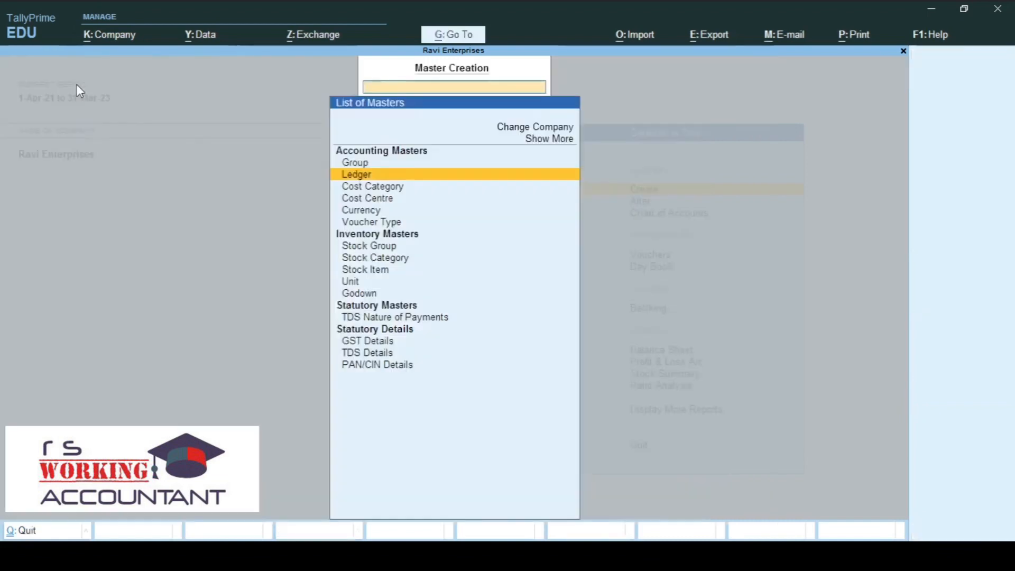
{"action": "key", "text": "Escape"}
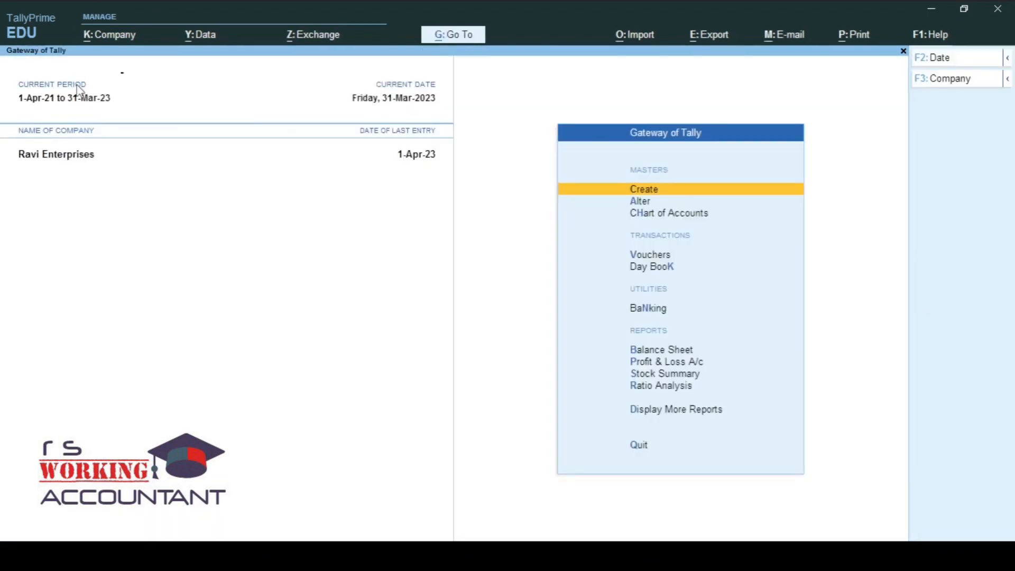
Start a new journal voucher dated 1-Mar-23, keeping the proposed voucher number.
{"action": "key", "text": "v"}
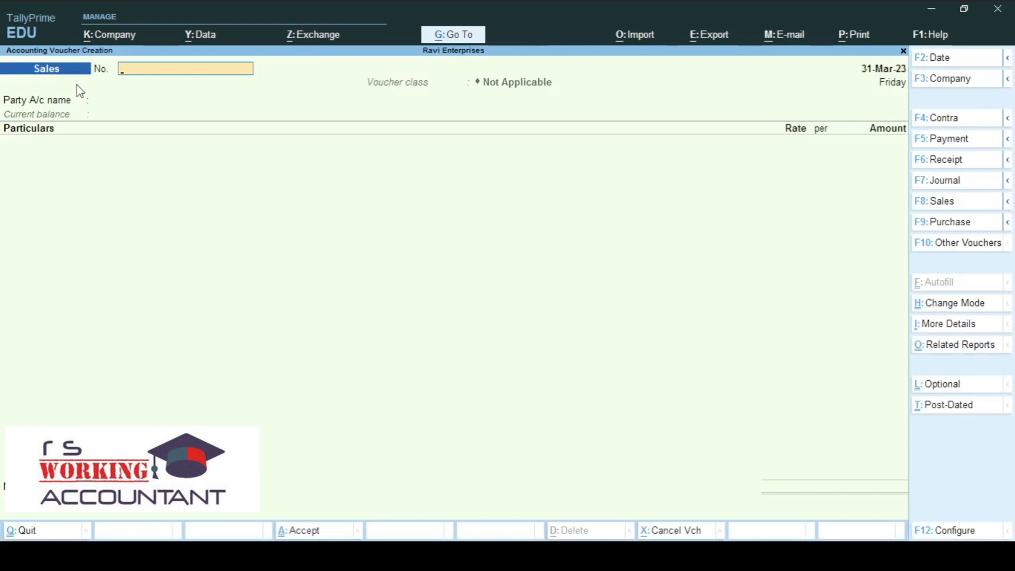
{"action": "key", "text": "F7"}
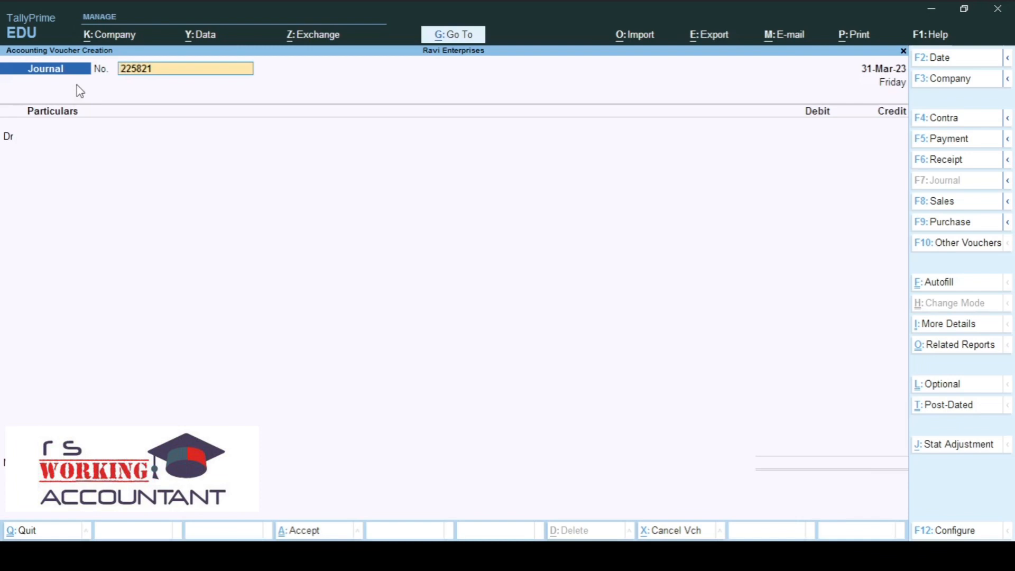
{"action": "key", "text": "F2"}
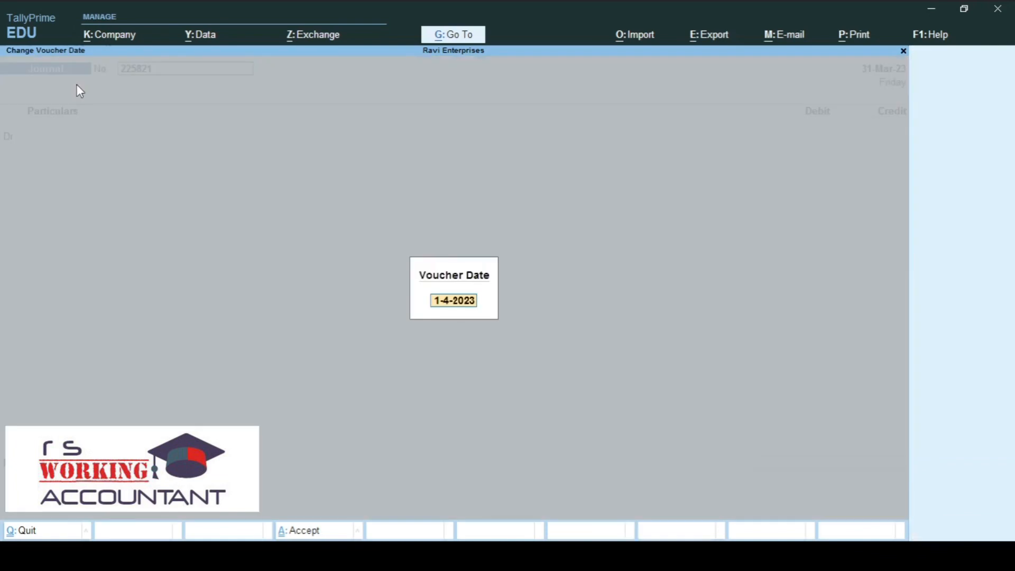
{"action": "type", "text": "1/3/2023"}
{"action": "key", "text": "Return"}
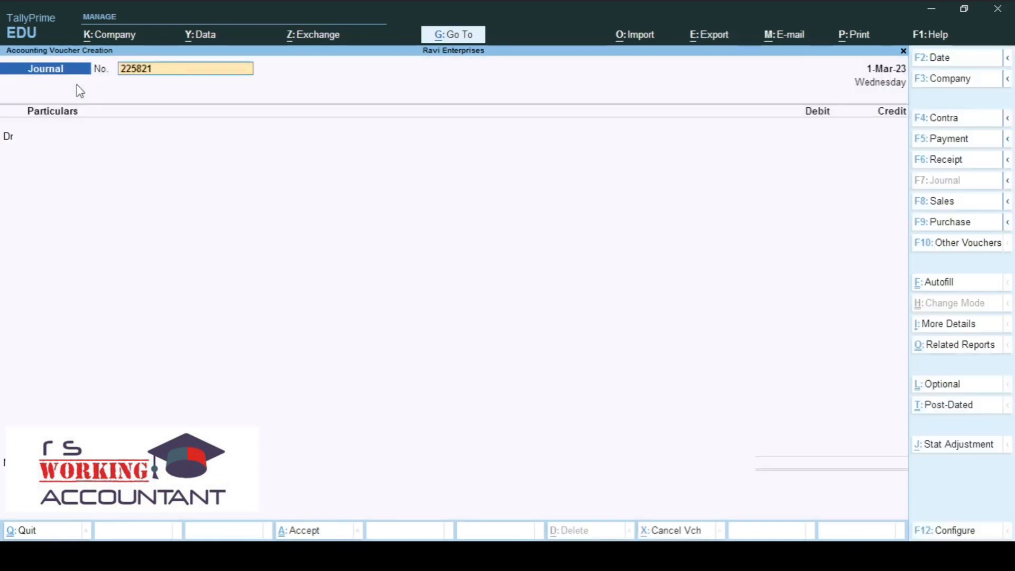
{"action": "key", "text": "Return"}
{"action": "key", "text": "Return"}
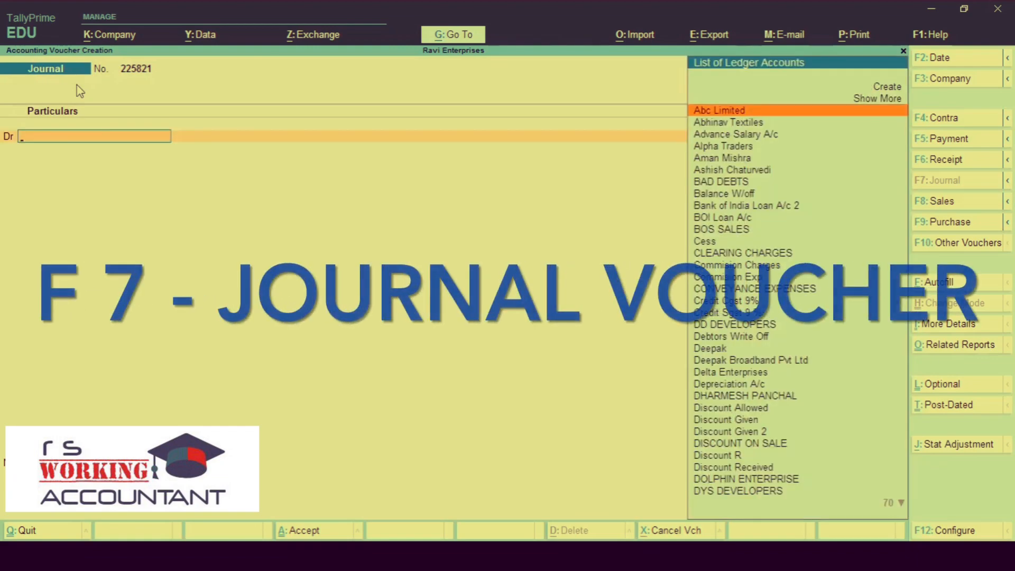
Debit the Commision Exp ledger with 3,000, keeping the bill-wise reference as On Account.
{"action": "type", "text": "Comm"}
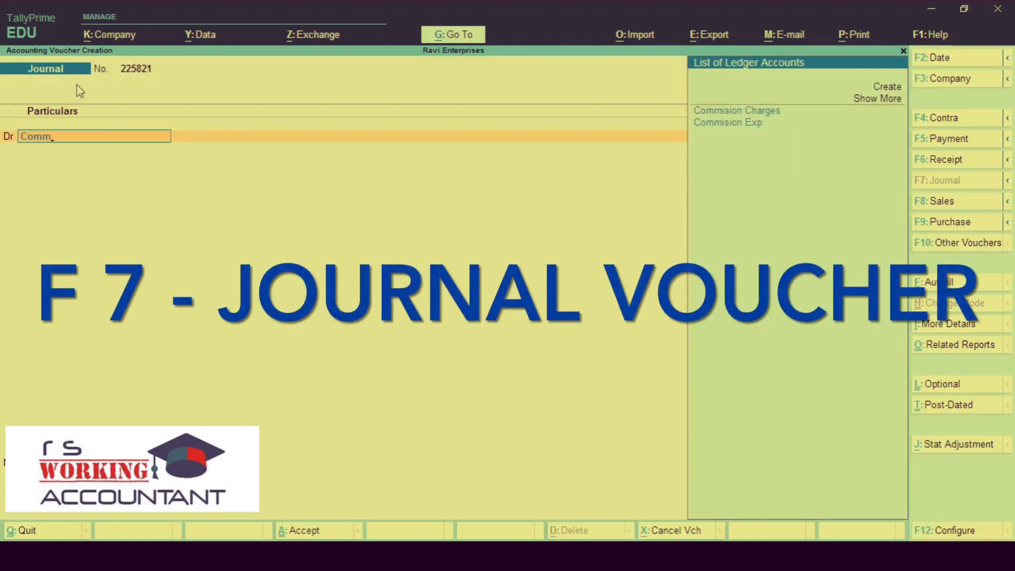
{"action": "key", "text": "Down"}
{"action": "key", "text": "Return"}
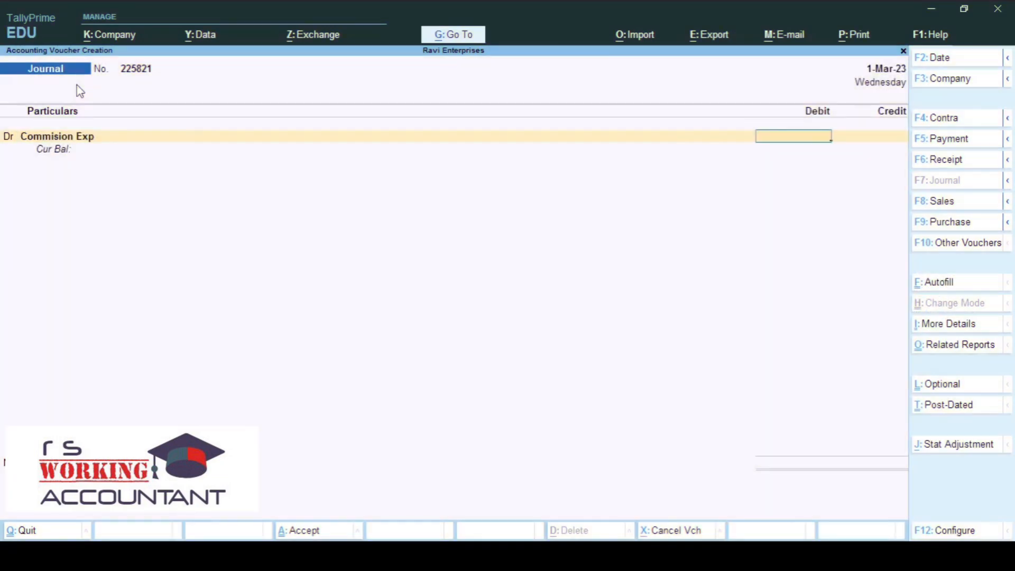
{"action": "type", "text": "3000"}
{"action": "key", "text": "Return"}
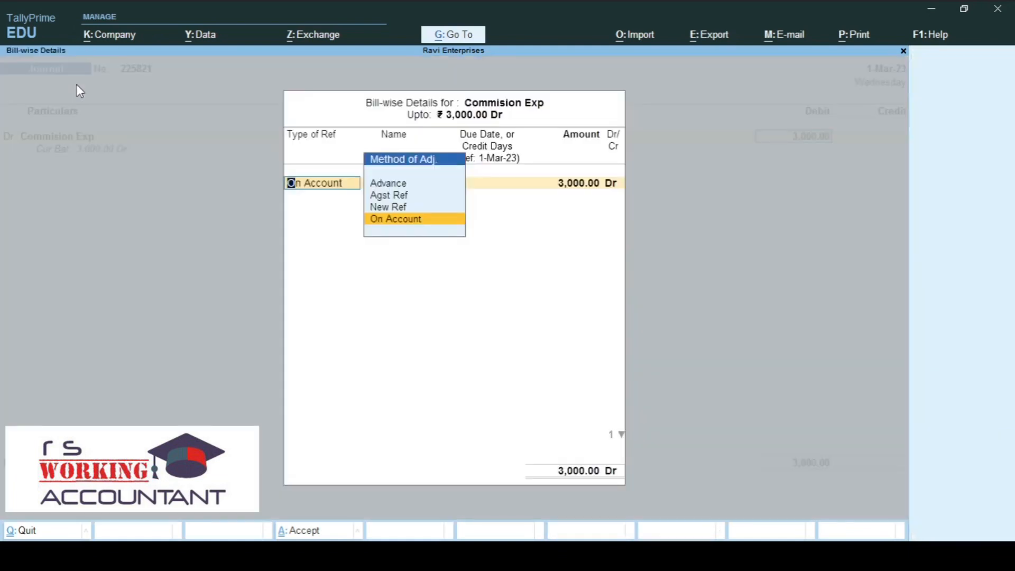
{"action": "key", "text": "Return"}
{"action": "key", "text": "Return"}
{"action": "key", "text": "Return"}
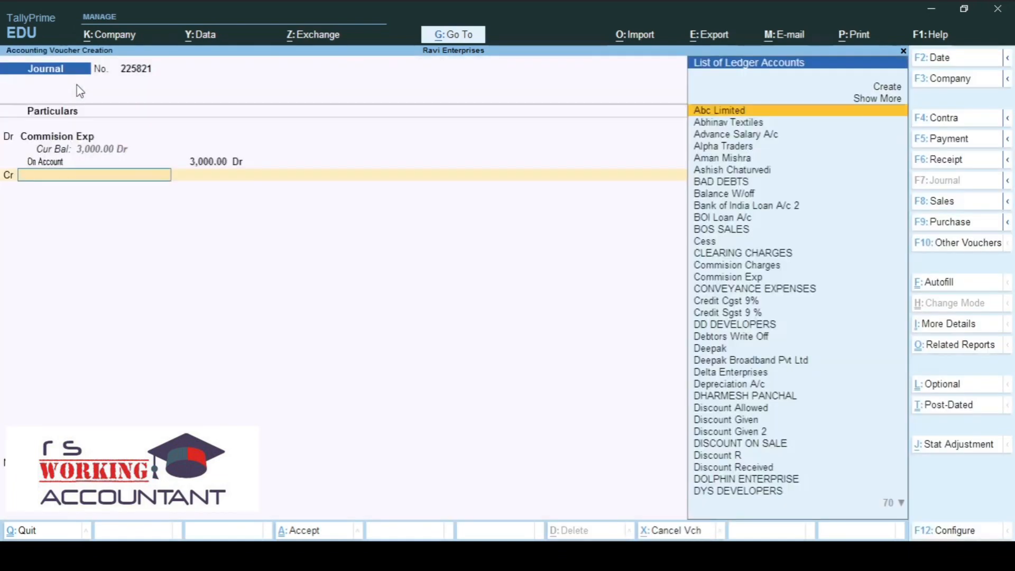
Credit the Cash ledger with 3,000 in the journal voucher.
{"action": "type", "text": "cash"}
{"action": "key", "text": "Return"}
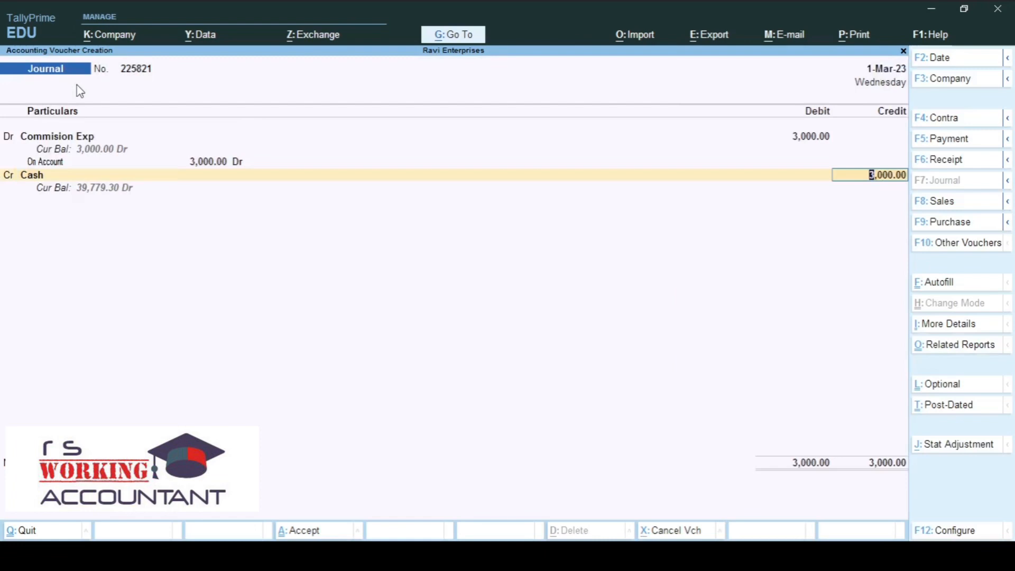
{"action": "key", "text": "Return"}
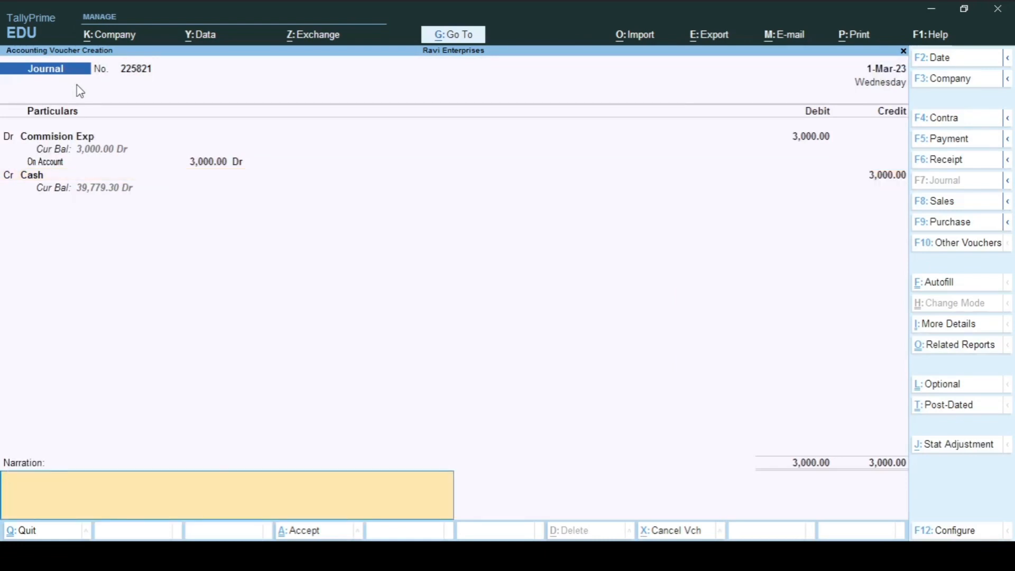
Enter the narration "Being Cash paid for commision of chair brackets sold to mcr company".
{"action": "type", "text": "Being Cash paid for comm"}
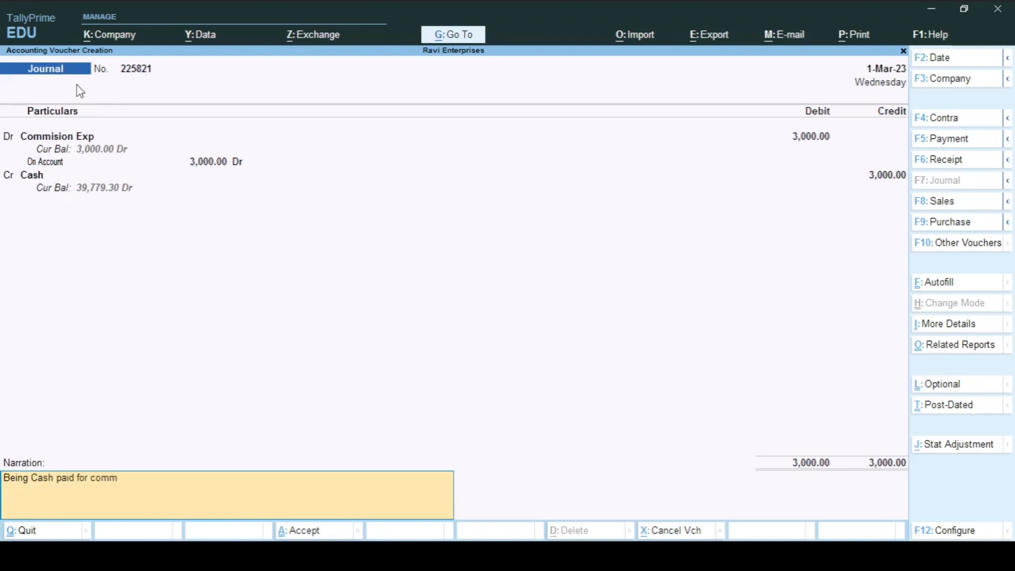
{"action": "type", "text": "ision of chair brackets"}
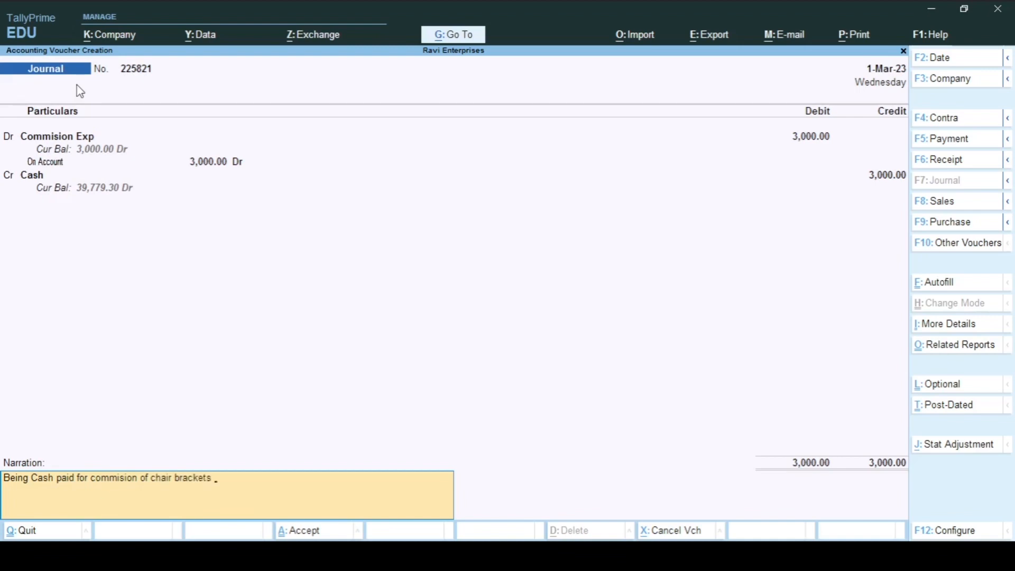
{"action": "type", "text": " sold to"}
{"action": "type", "text": " m"}
{"action": "type", "text": "cr com"}
{"action": "type", "text": "pant"}
{"action": "type", "text": "t"}
{"action": "key", "text": "BackSpace"}
{"action": "type", "text": "y"}
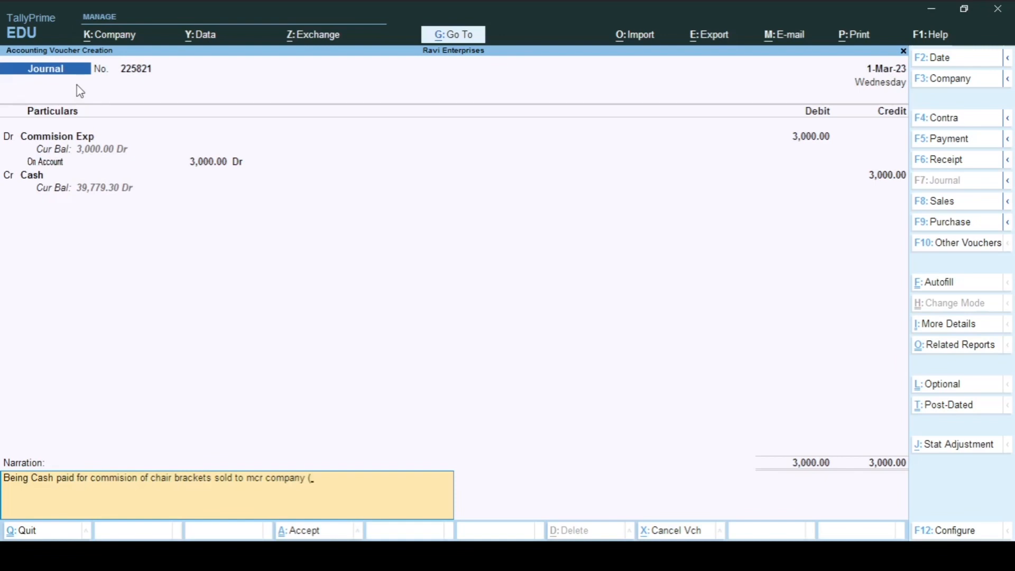
End the narration with a bracketed note naming the person who was paid, and save the journal voucher.
{"action": "type", "text": " (m"}
{"action": "key", "text": "BackSpace"}
{"action": "key", "text": "BackSpace"}
{"action": "key", "text": "BackSpace"}
{"action": "key", "text": "BackSpace"}
{"action": "key", "text": "BackSpace"}
{"action": "key", "text": "BackSpace"}
{"action": "type", "text": "(paid to mr ashish)"}
{"action": "key", "text": "Return"}
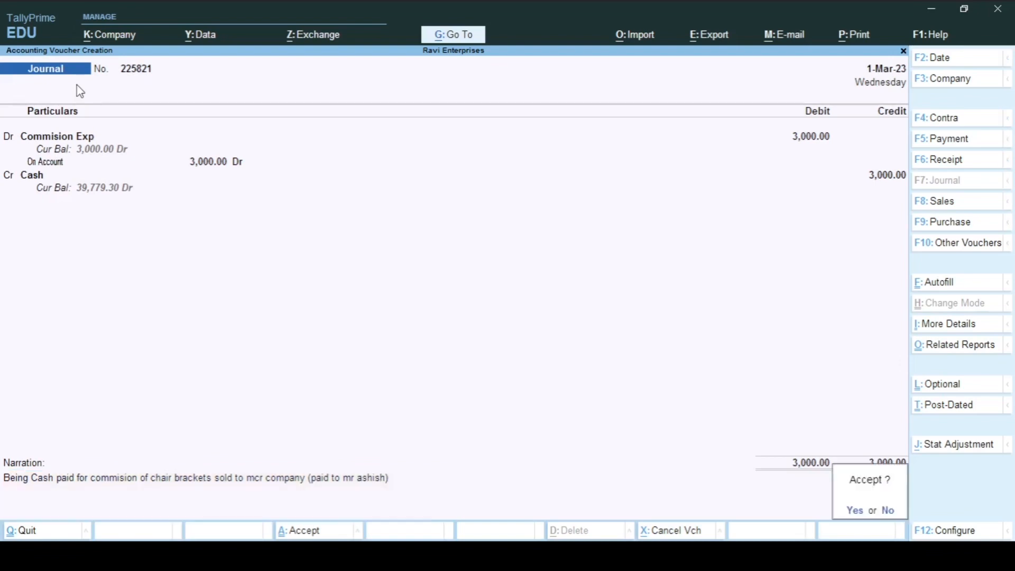
{"action": "key", "text": "Return"}
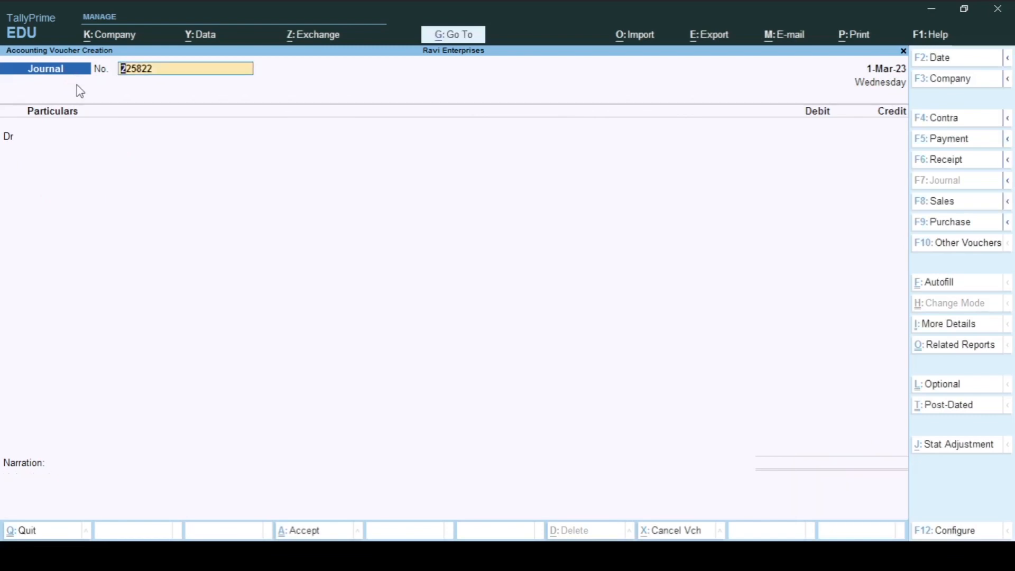
In a second journal voucher dated 1-Mar-23, debit Commision Exp with 1,500 as On Account.
{"action": "key", "text": "Return"}
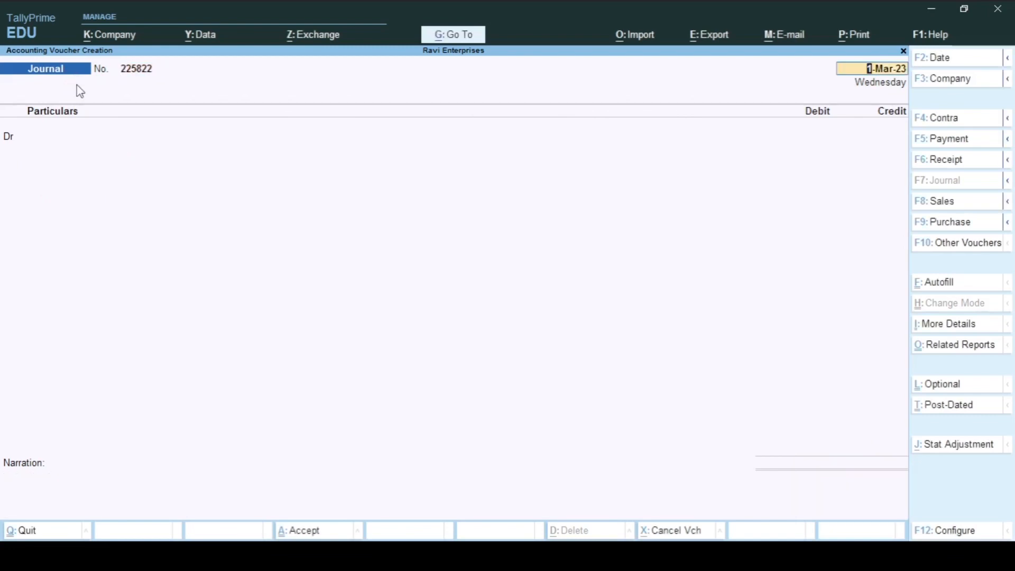
{"action": "key", "text": "Return"}
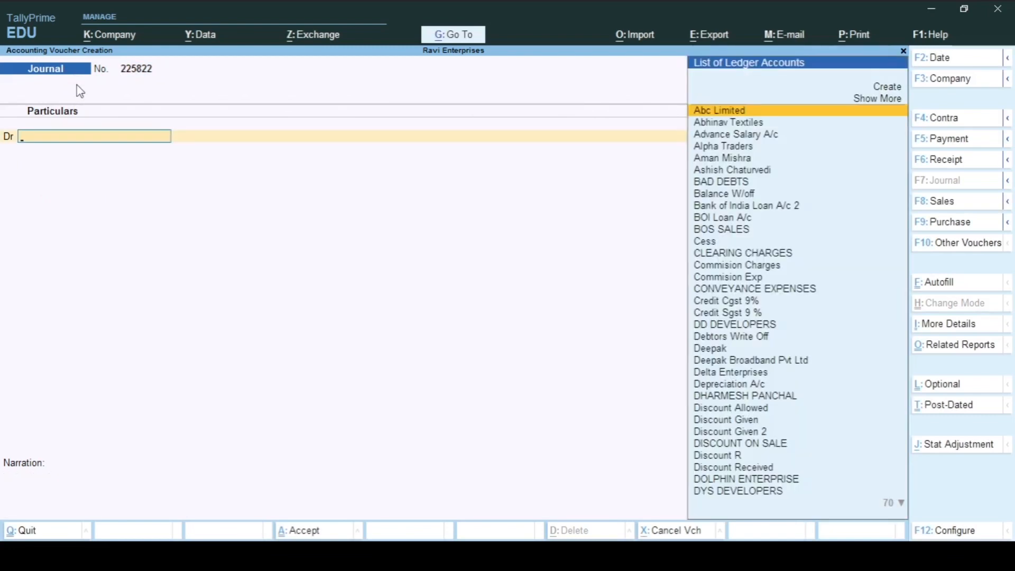
{"action": "type", "text": "Com"}
{"action": "key", "text": "Down"}
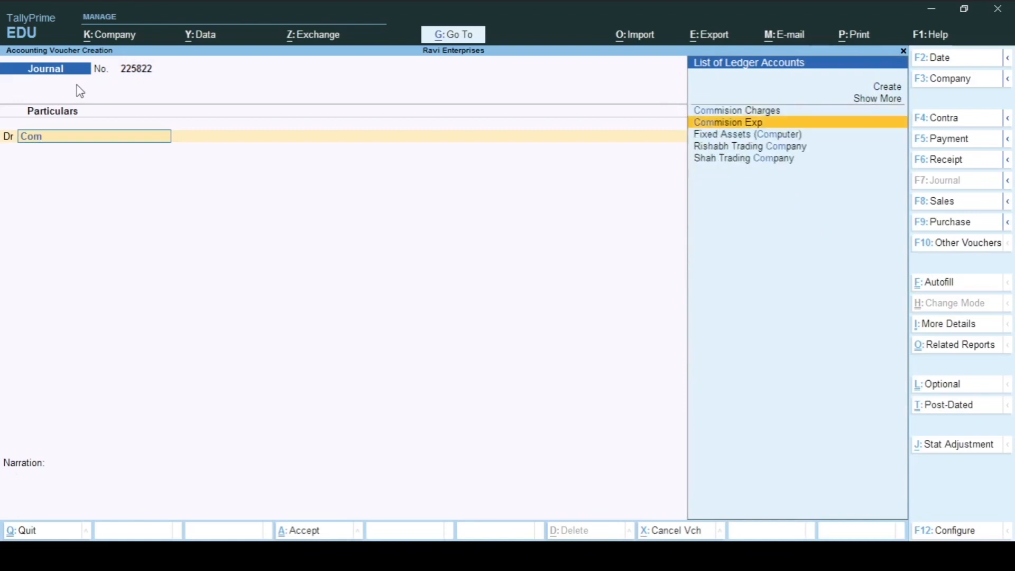
{"action": "key", "text": "Return"}
{"action": "type", "text": "1500"}
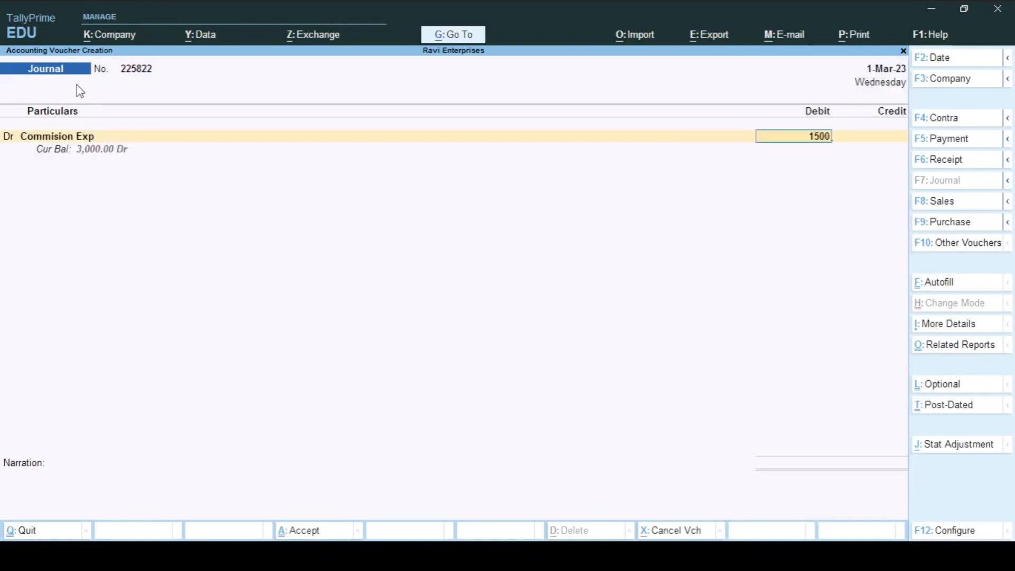
{"action": "key", "text": "Return"}
{"action": "key", "text": "Return"}
{"action": "key", "text": "Return"}
Credit Cash with 1,500, leave the narration empty, and save the second journal voucher before returning to the Gateway of Tally.
{"action": "key", "text": "Return"}
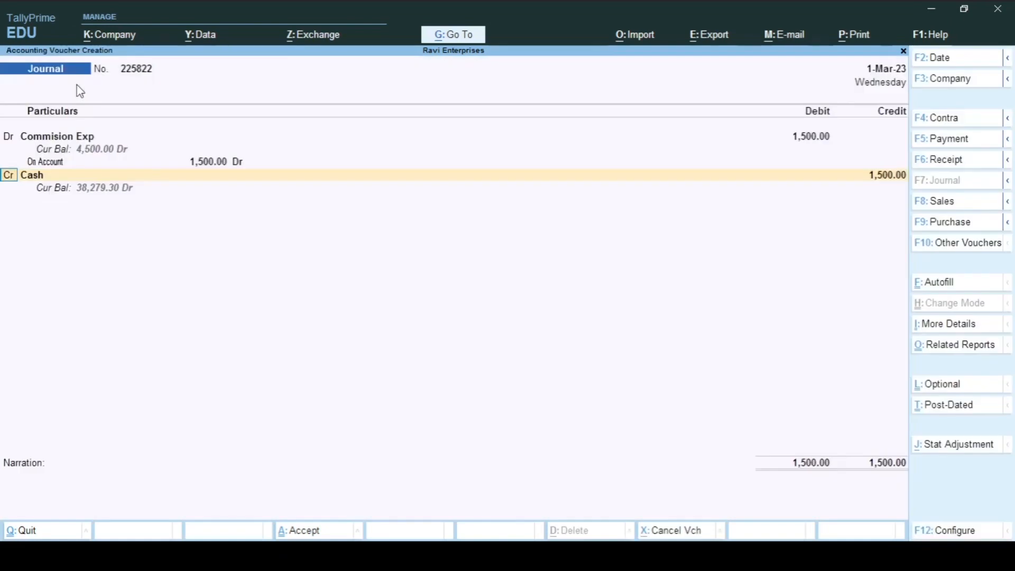
{"action": "key", "text": "Return"}
{"action": "key", "text": "Return"}
{"action": "key", "text": "Return"}
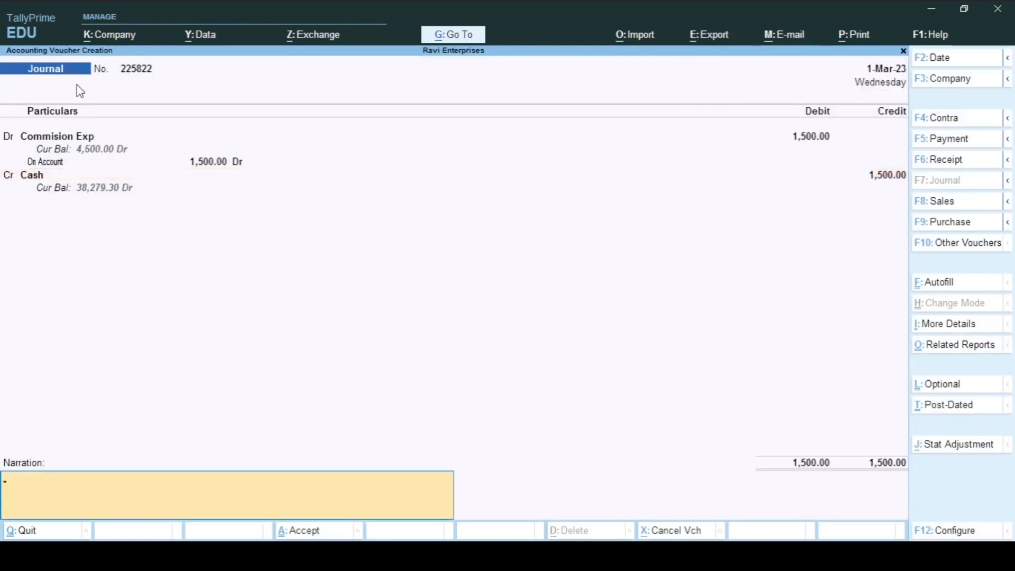
{"action": "key", "text": "Return"}
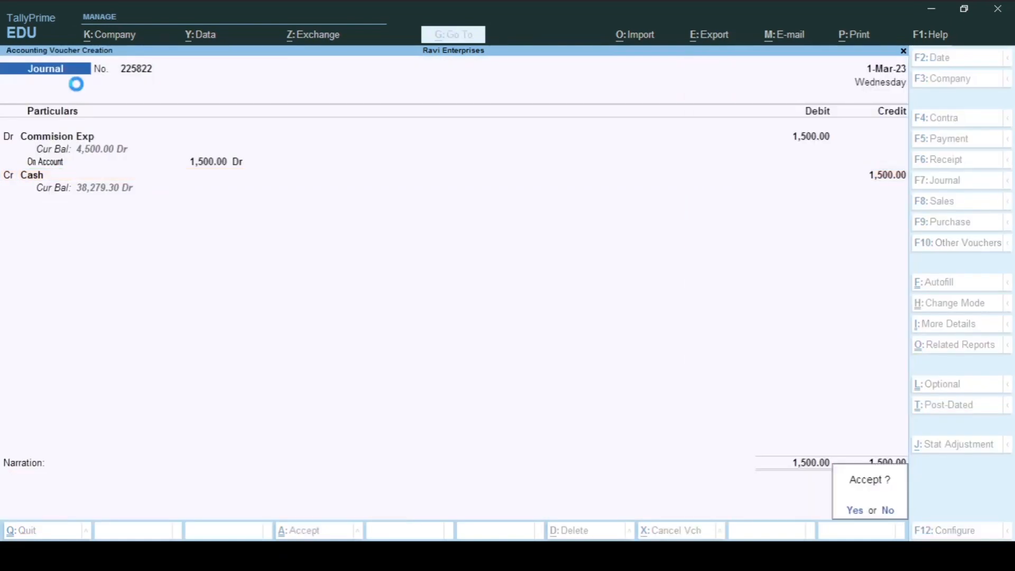
{"action": "key", "text": "Return"}
{"action": "key", "text": "Escape"}
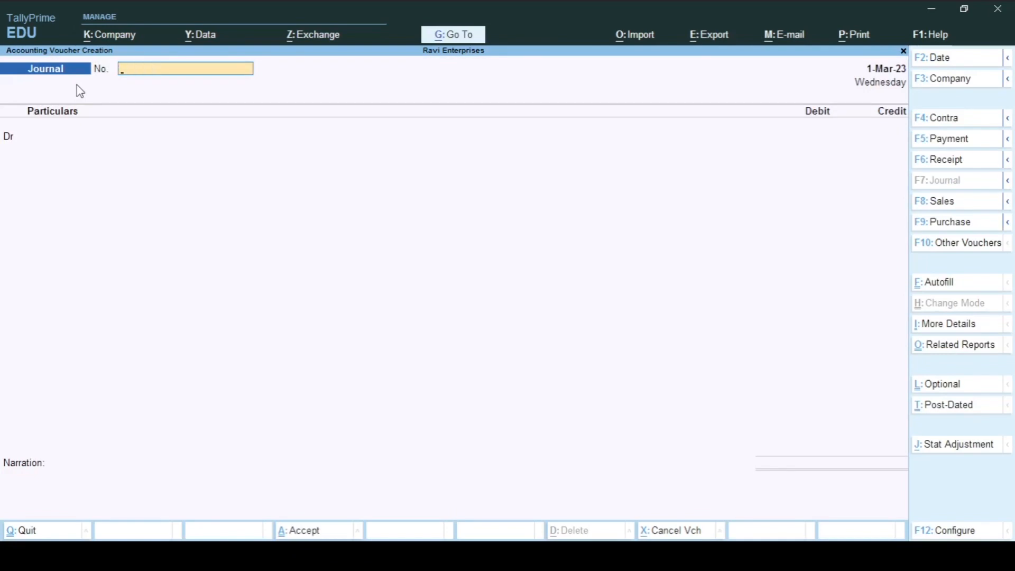
{"action": "key", "text": "Escape"}
Open the Profit & Loss A/c report from the Gateway of Tally.
{"action": "key", "text": "Up"}
{"action": "key", "text": "Up"}
{"action": "key", "text": "Up"}
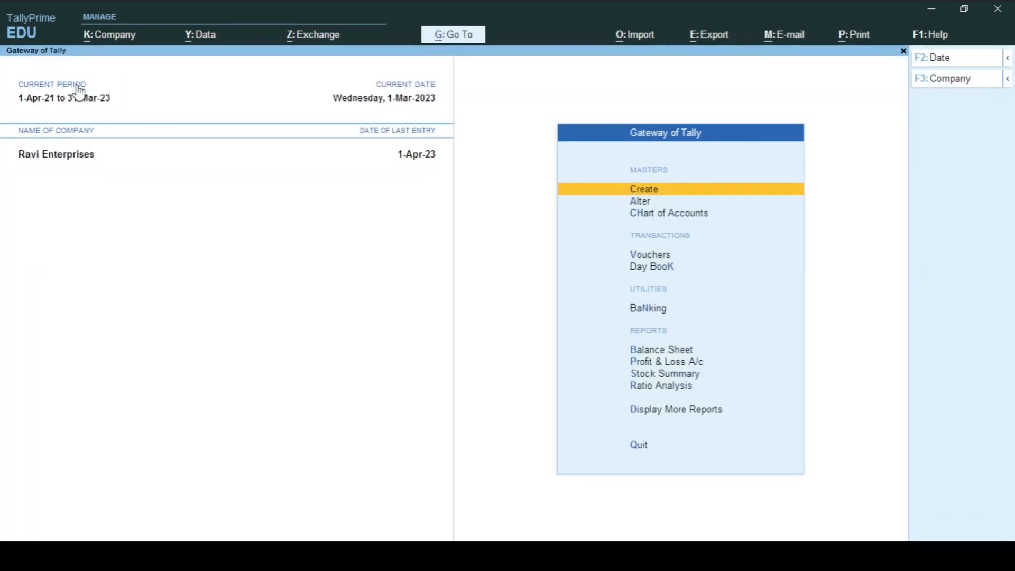
{"action": "key", "text": "Down"}
{"action": "key", "text": "Down"}
{"action": "key", "text": "Down"}
{"action": "key", "text": "Down"}
{"action": "key", "text": "Down"}
{"action": "key", "text": "Down"}
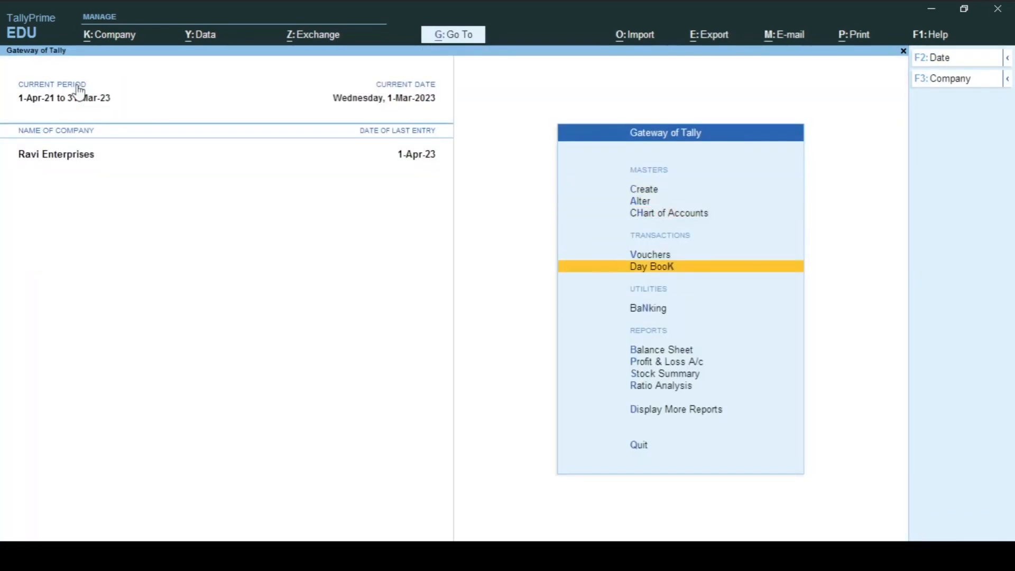
{"action": "key", "text": "Down"}
{"action": "key", "text": "Return"}
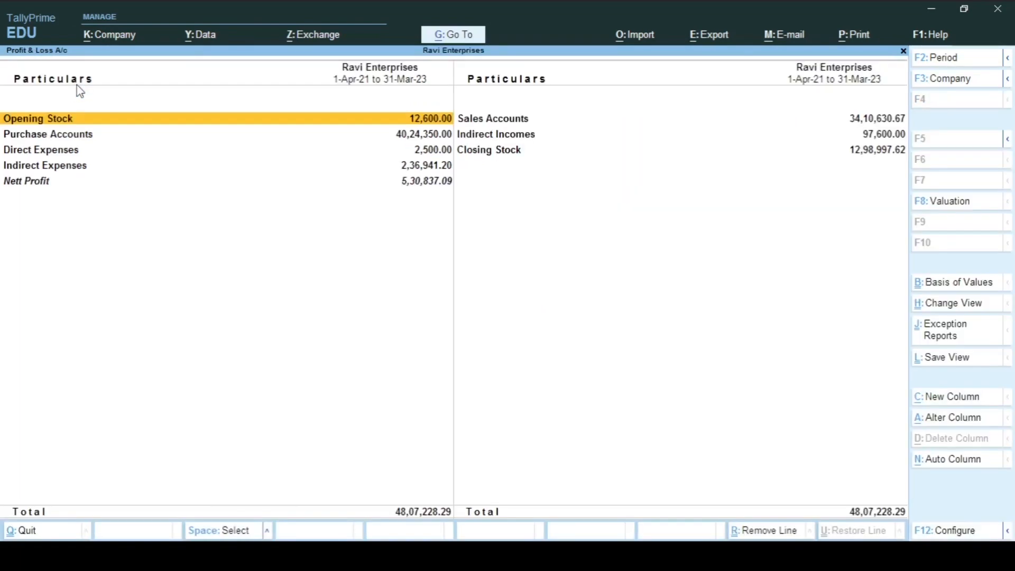
View the monthly summary of Commision Charges under Indirect Incomes, and return to the Profit & Loss A/c.
{"action": "key", "text": "Down"}
{"action": "key", "text": "Right"}
{"action": "key", "text": "Return"}
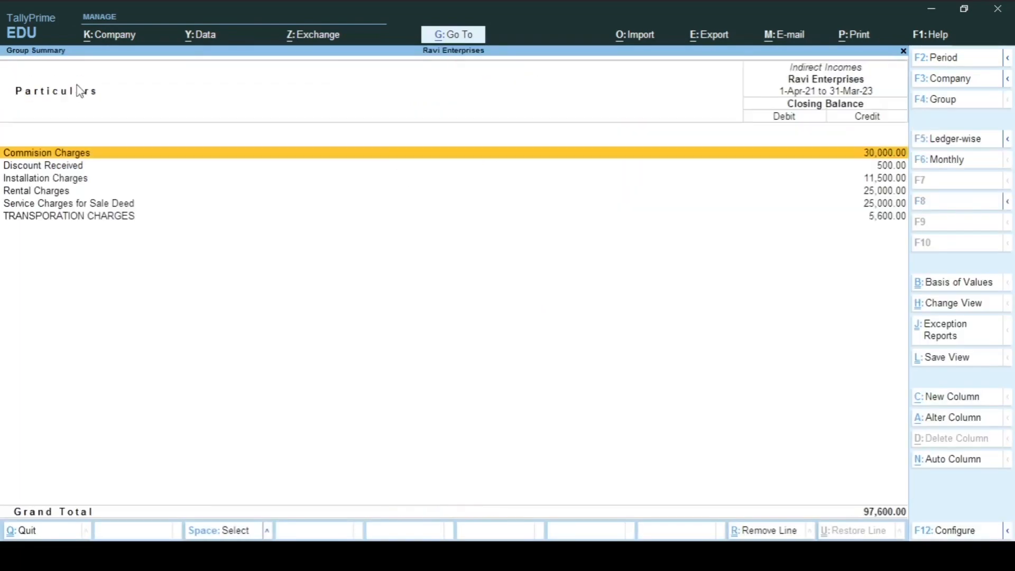
{"action": "key", "text": "Return"}
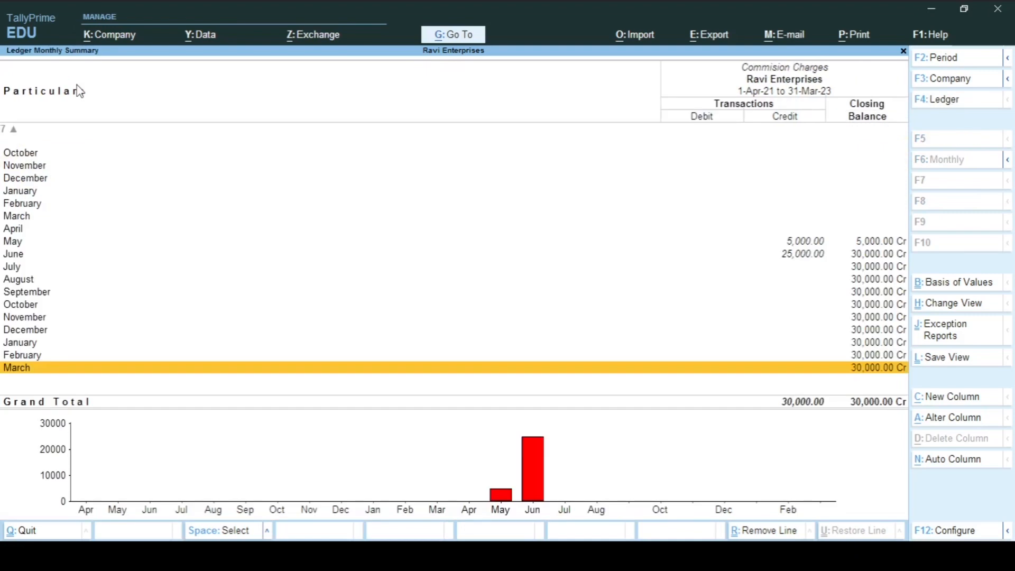
{"action": "key", "text": "Escape"}
{"action": "key", "text": "Escape"}
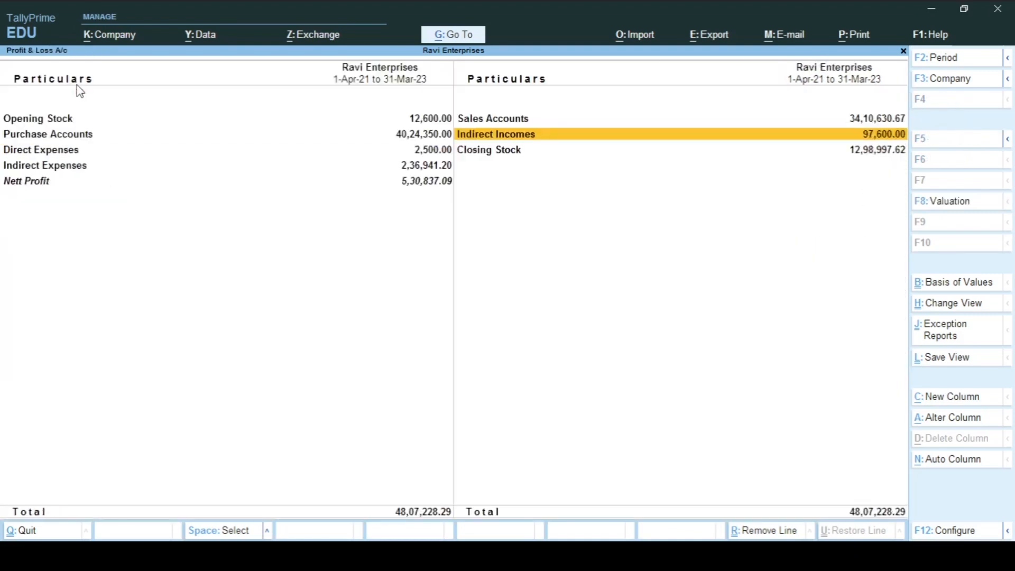
Open the monthly summary of the Commision Exp ledger under Indirect Expenses in the Profit & Loss A/c.
{"action": "key", "text": "Left"}
{"action": "key", "text": "Down"}
{"action": "key", "text": "Down"}
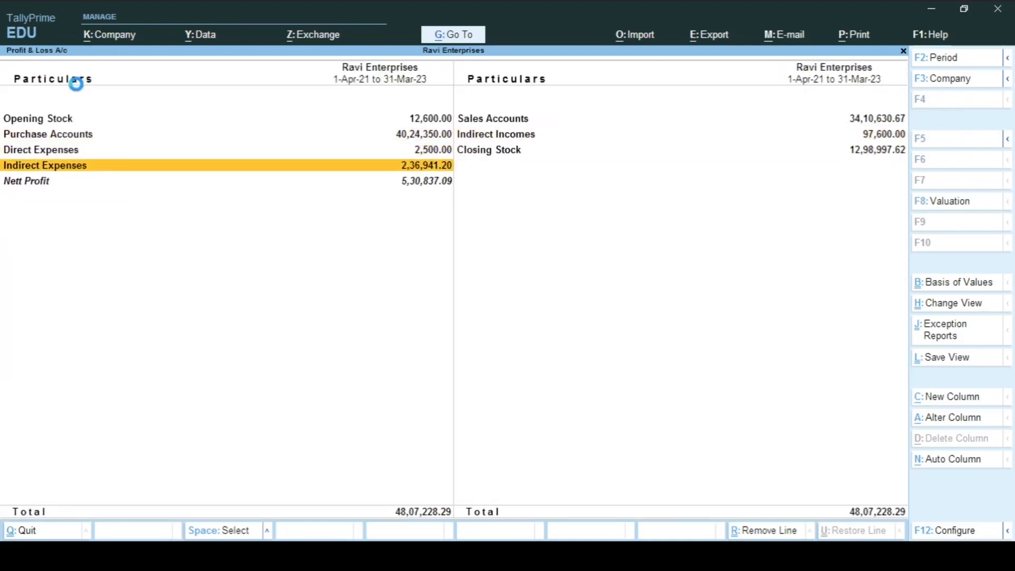
{"action": "key", "text": "Return"}
{"action": "key", "text": "Down"}
{"action": "key", "text": "Down"}
{"action": "key", "text": "Down"}
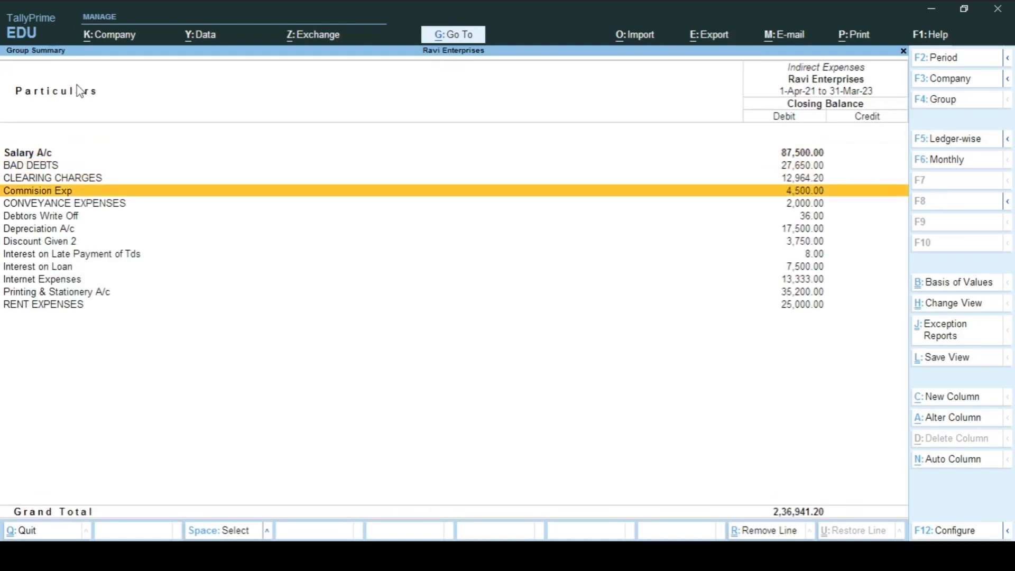
{"action": "key", "text": "Return"}
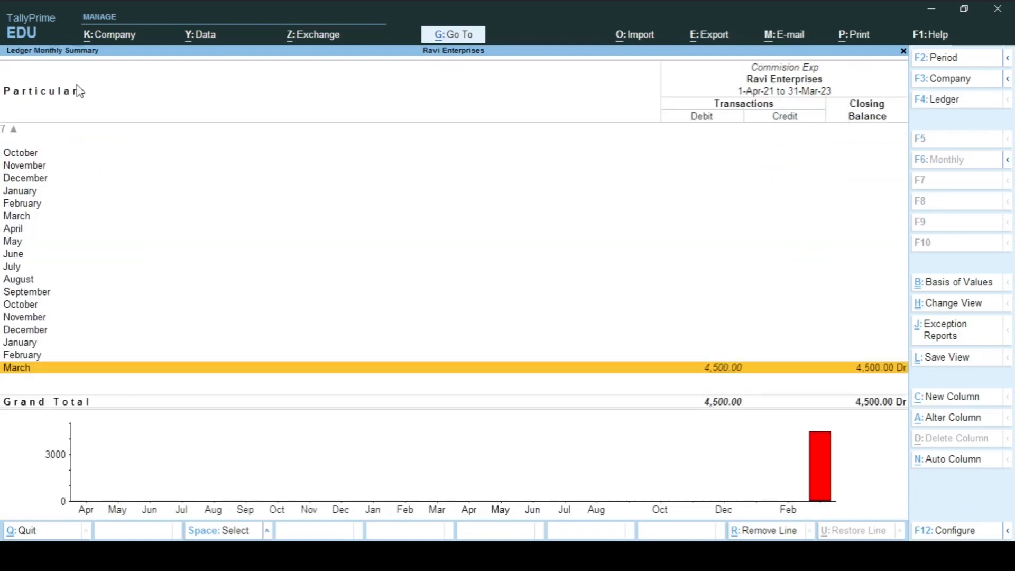
Open the March vouchers of Commision Exp, examine the 3,000 journal voucher, and return to the voucher list without saving changes.
{"action": "key", "text": "Return"}
{"action": "key", "text": "Down"}
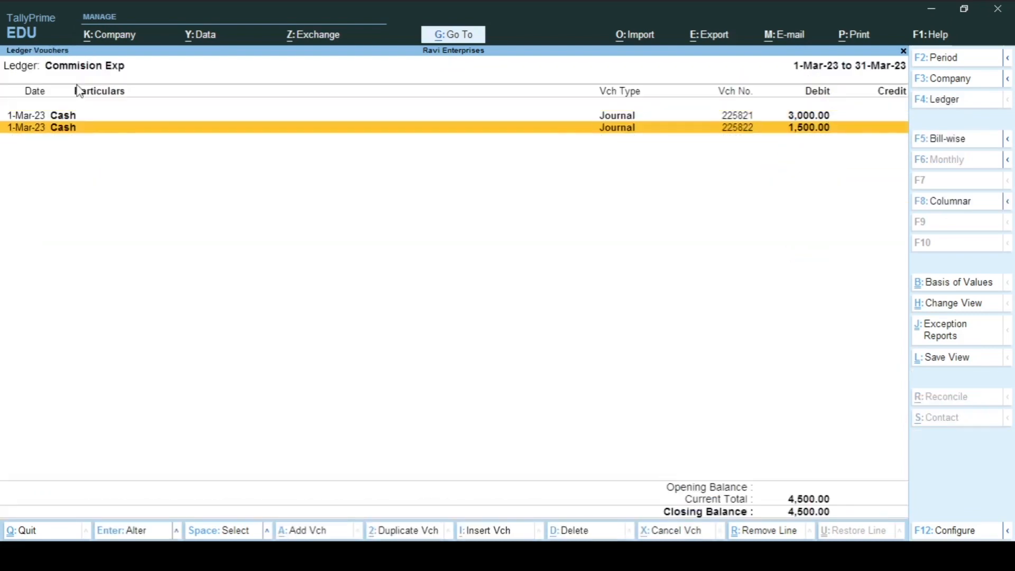
{"action": "key", "text": "Up"}
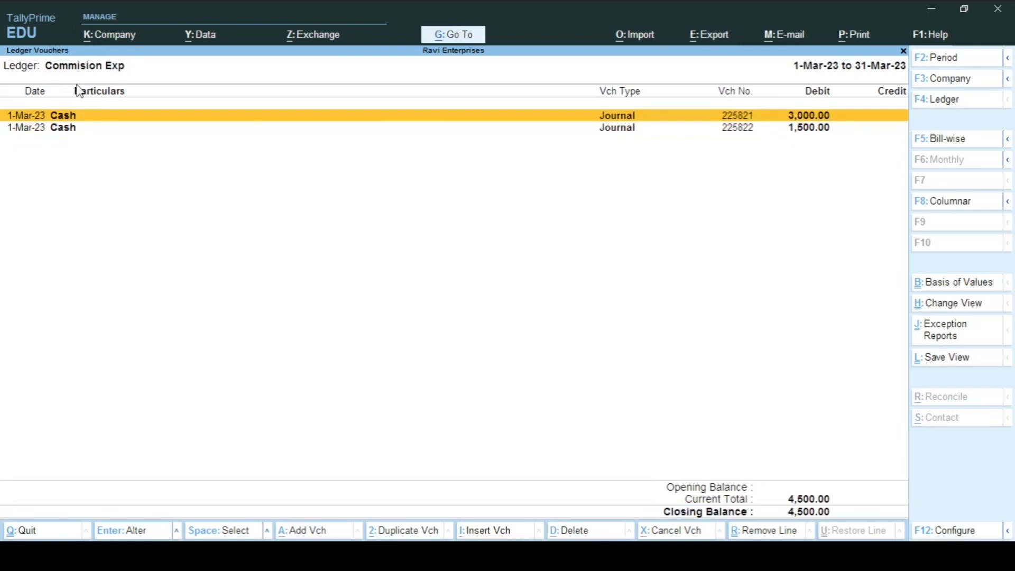
{"action": "key", "text": "Return"}
{"action": "key", "text": "BackSpace"}
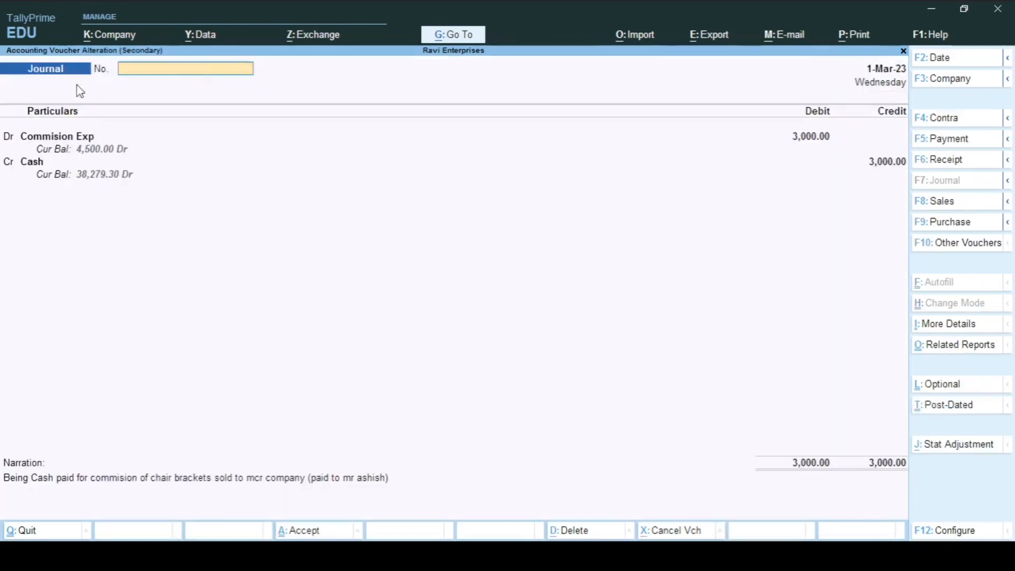
{"action": "key", "text": "Escape"}
Examine the 1,500 Commision Exp journal voucher, and return to the ledger vouchers without saving changes.
{"action": "key", "text": "Down"}
{"action": "key", "text": "Return"}
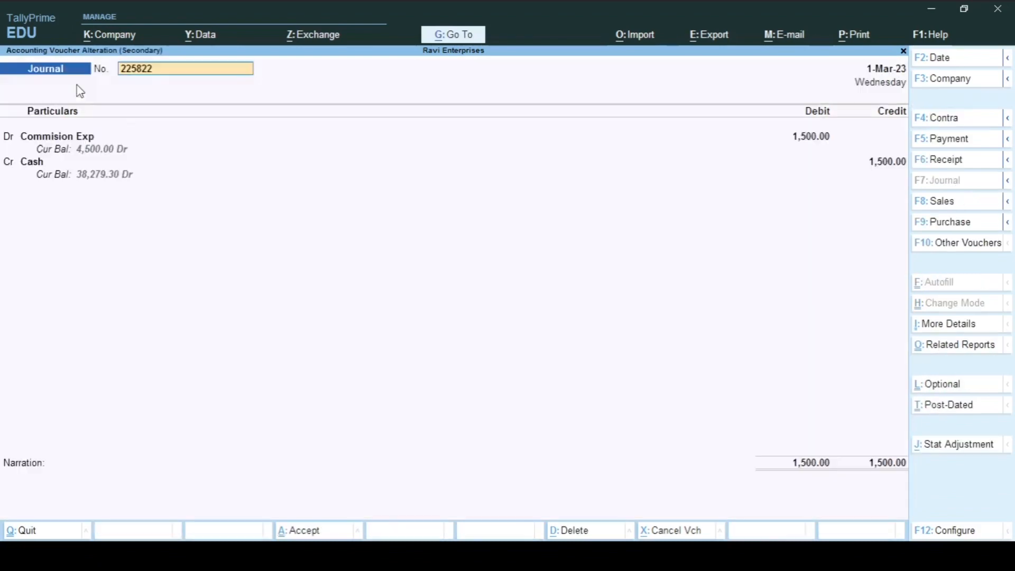
{"action": "key", "text": "BackSpace"}
{"action": "key", "text": "Escape"}
{"action": "key", "text": "Return"}
Review the 3,000 journal voucher and its narration again, and move on to the 1,500 voucher for comparison.
{"action": "key", "text": "Up"}
{"action": "key", "text": "Return"}
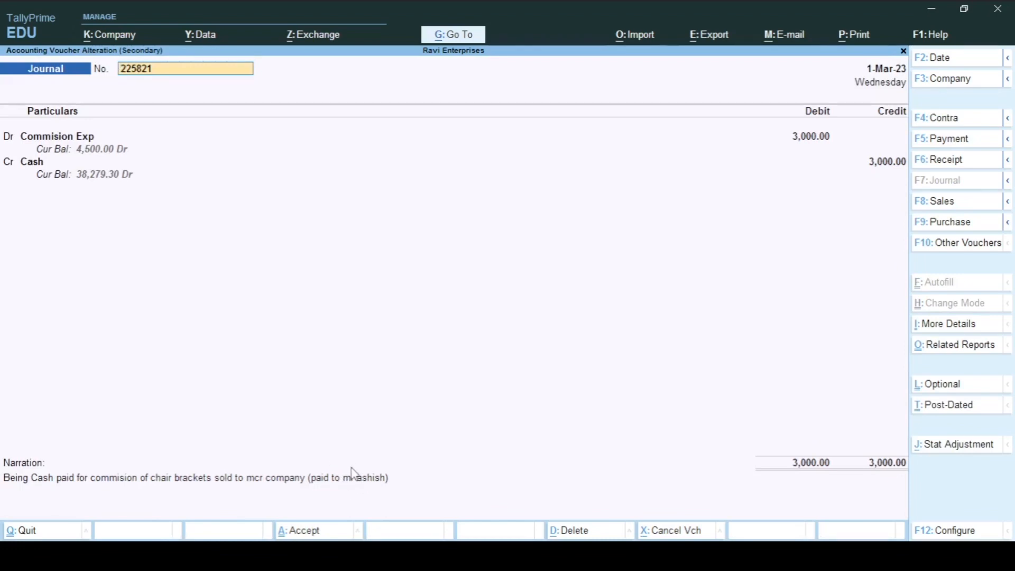
{"action": "key", "text": "BackSpace"}
{"action": "key", "text": "Escape"}
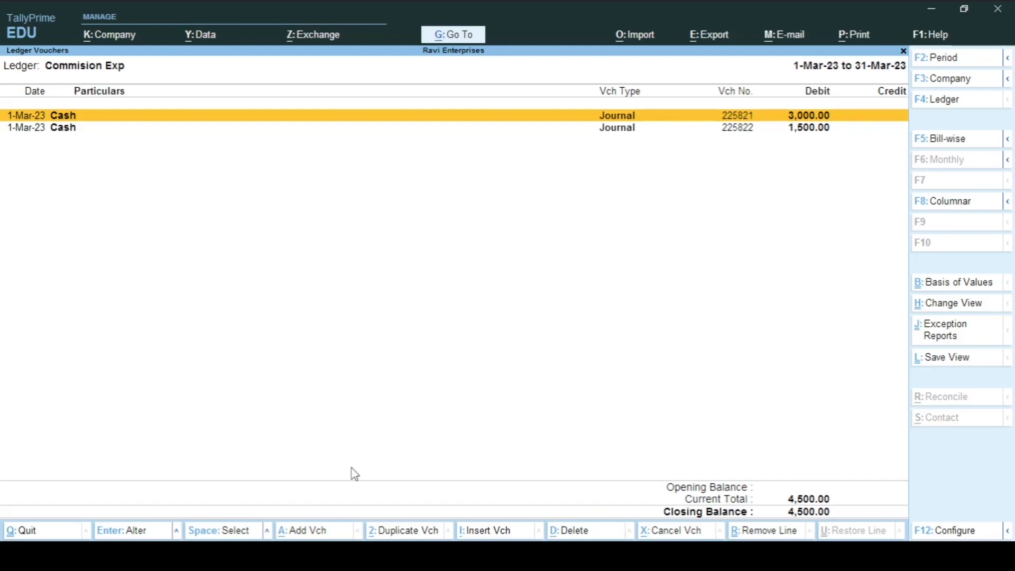
{"action": "key", "text": "Return"}
{"action": "key", "text": "Page_Down"}
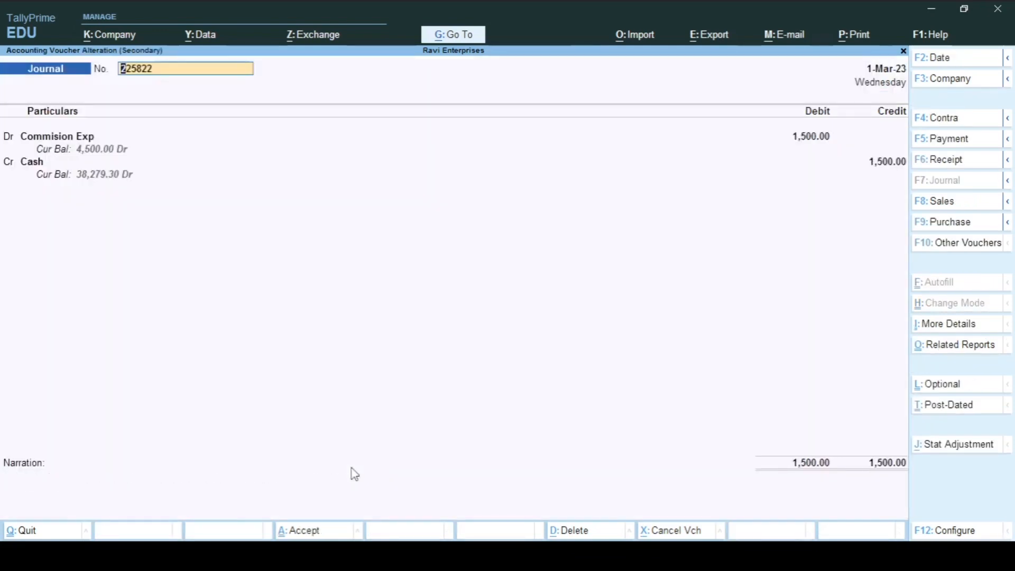